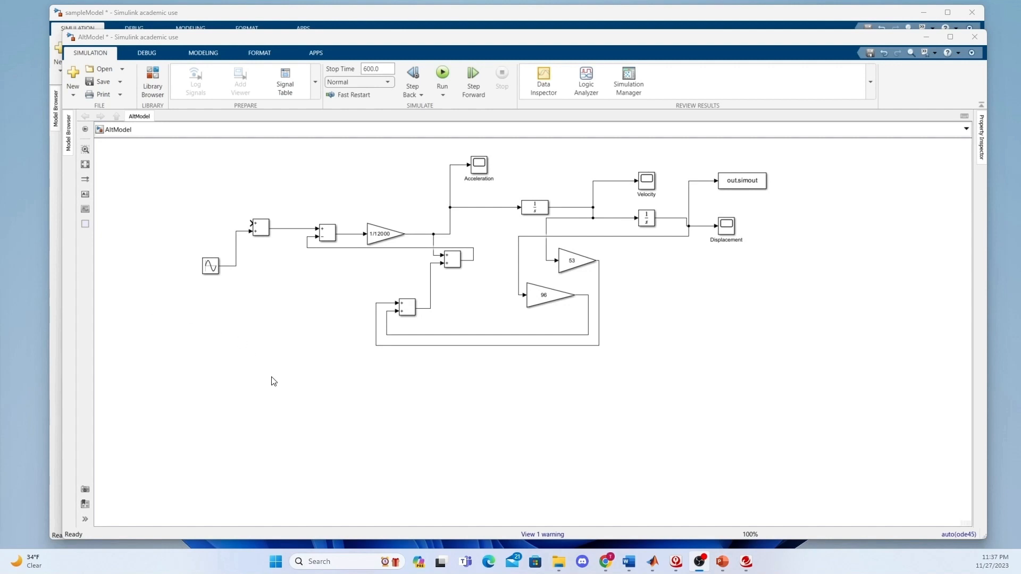
# - Move the Displacement scope block slightly away from the second integrator's output junction in AltModel
pyautogui.click(178, 167)
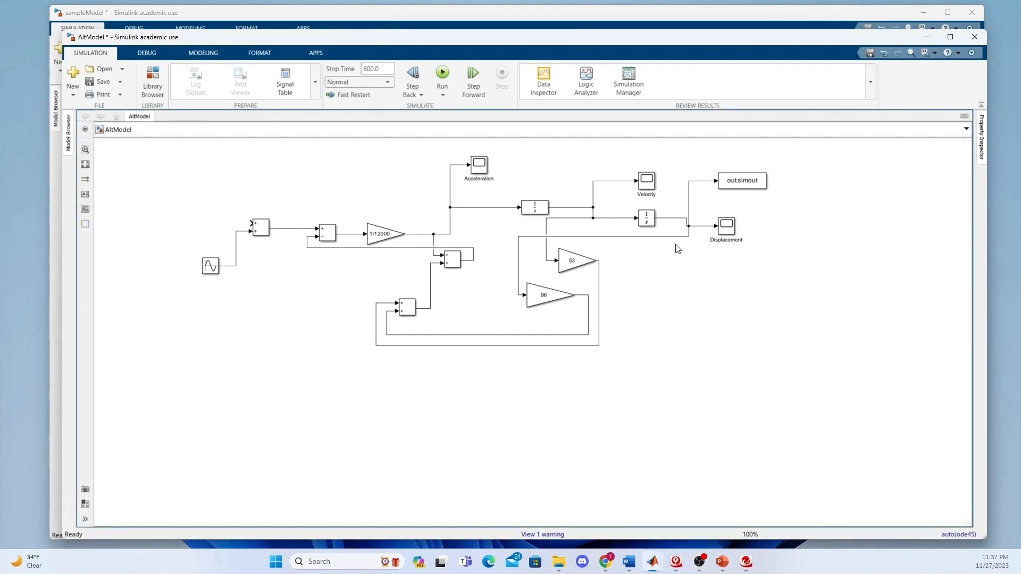
pyautogui.moveTo(723, 231)
pyautogui.mouseDown()
pyautogui.moveTo(729, 248)
pyautogui.moveTo(741, 242)
pyautogui.mouseUp()
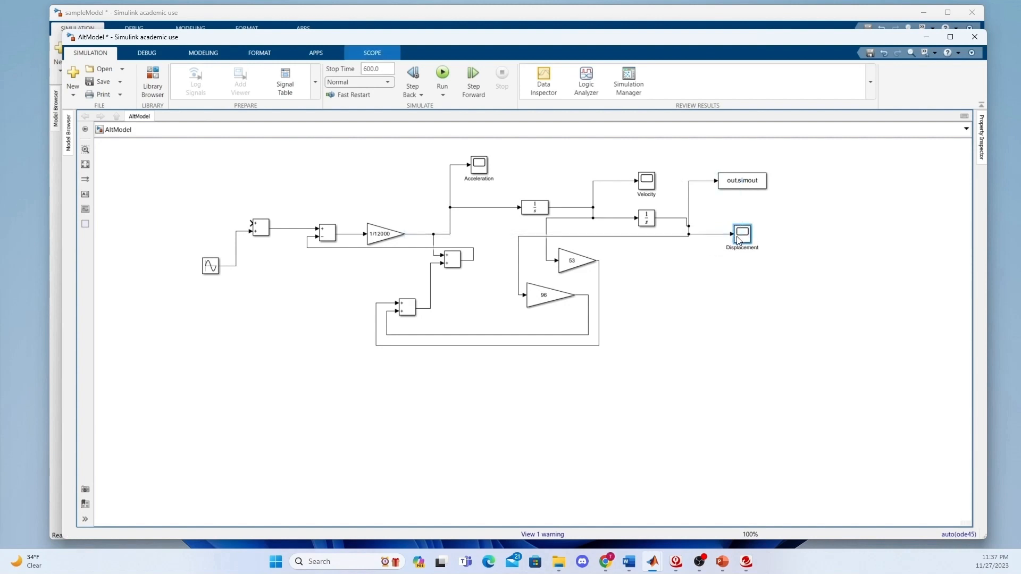
pyautogui.click(708, 300)
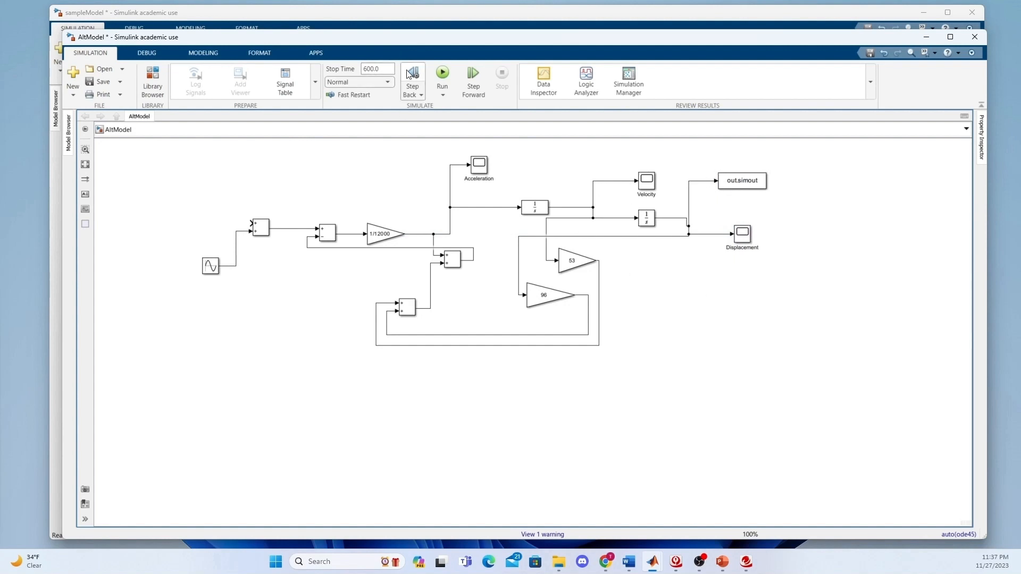
# - Run the AltModel simulation and open the Displacement scope
pyautogui.click(443, 75)
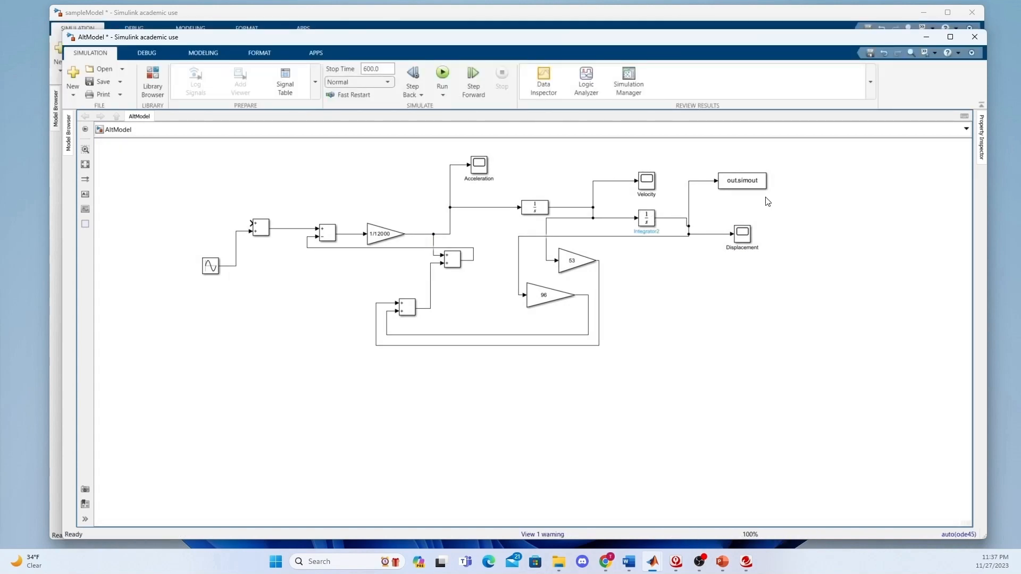
pyautogui.click(745, 239)
pyautogui.doubleClick(743, 233)
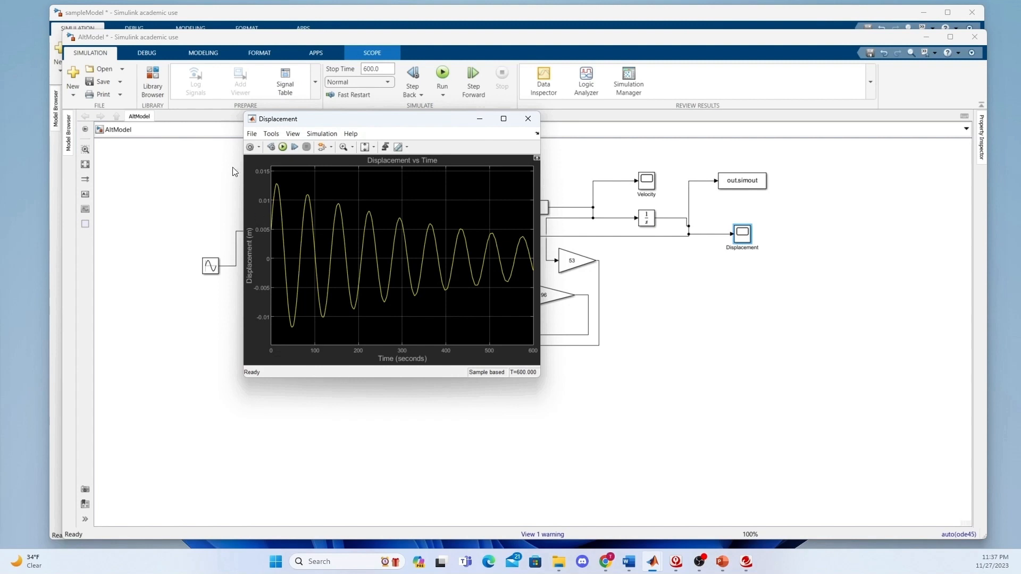
# - Print the displacement plot to a separate figure, move the figure clear of the scope, and close the scope
pyautogui.click(251, 134)
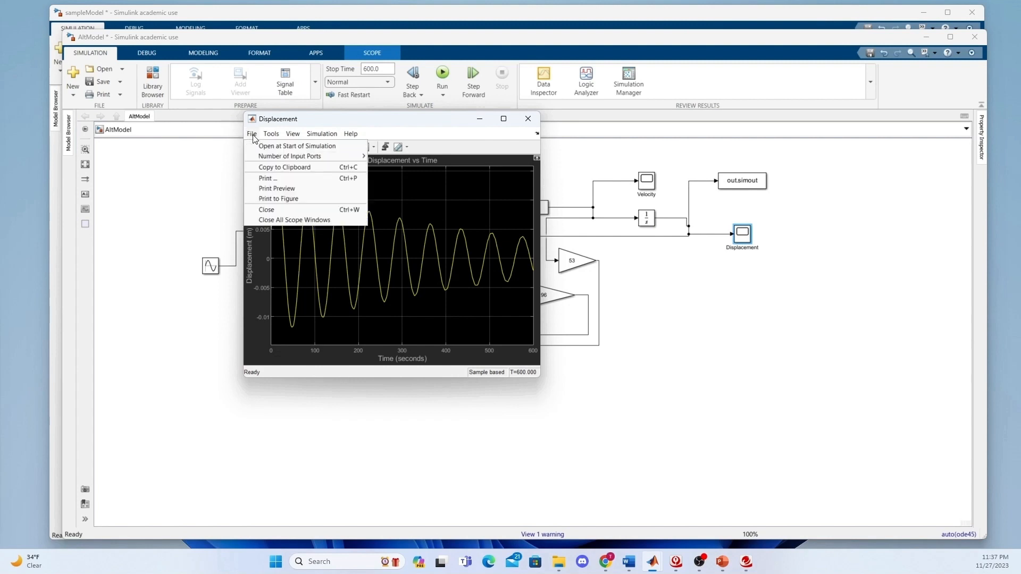
pyautogui.click(275, 200)
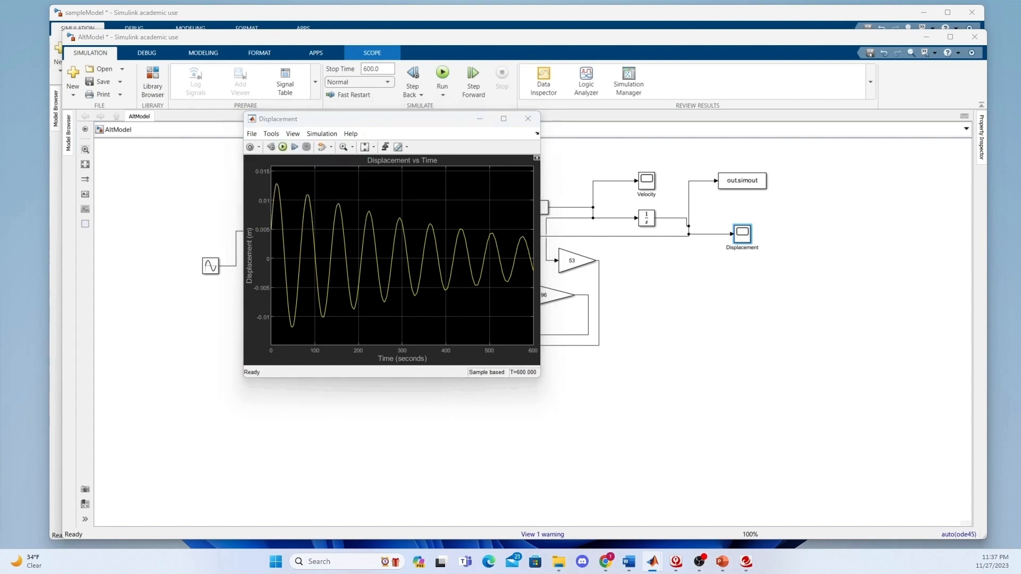
pyautogui.moveTo(617, 122); pyautogui.dragTo(713, 279)
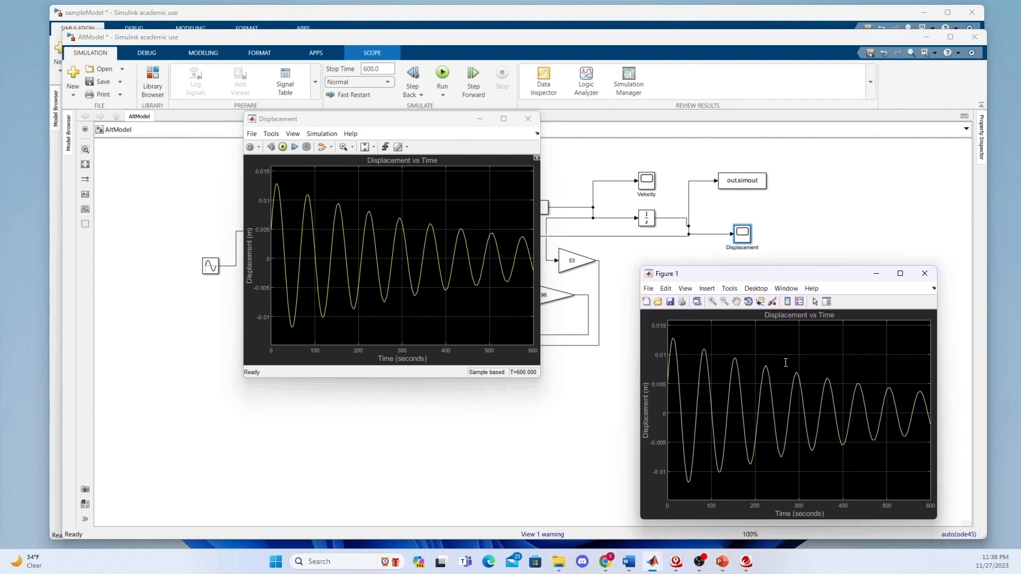
pyautogui.click(568, 260)
pyautogui.click(529, 118)
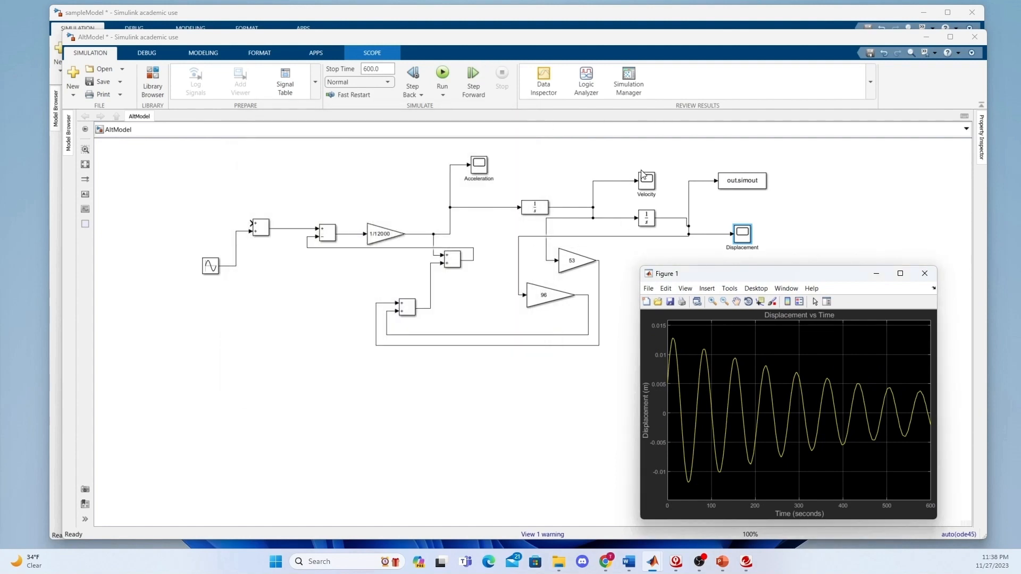
pyautogui.click(841, 221)
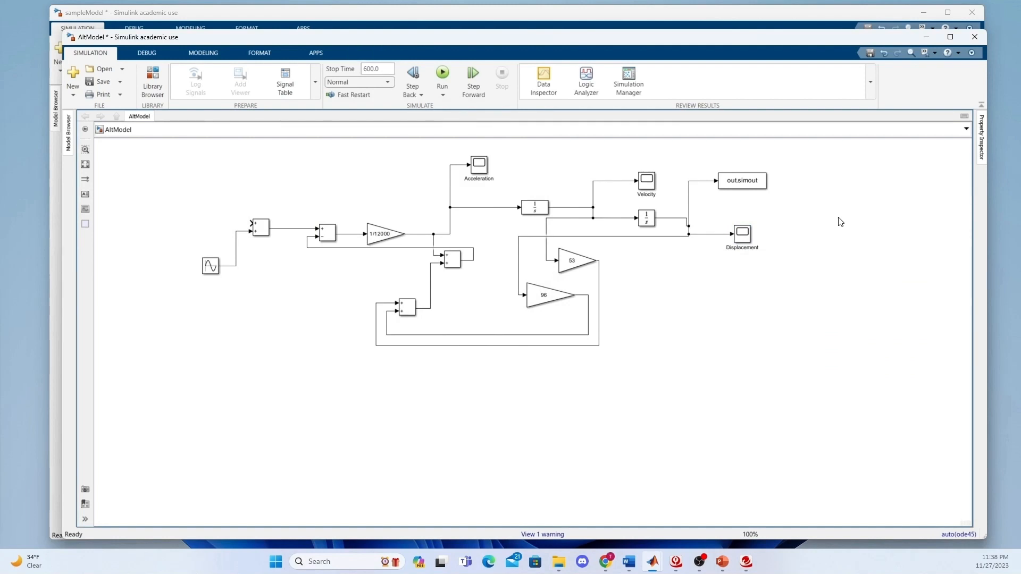
# - Set the initial condition of the first integrator, which feeds the Velocity scope, to 0
pyautogui.doubleClick(542, 209)
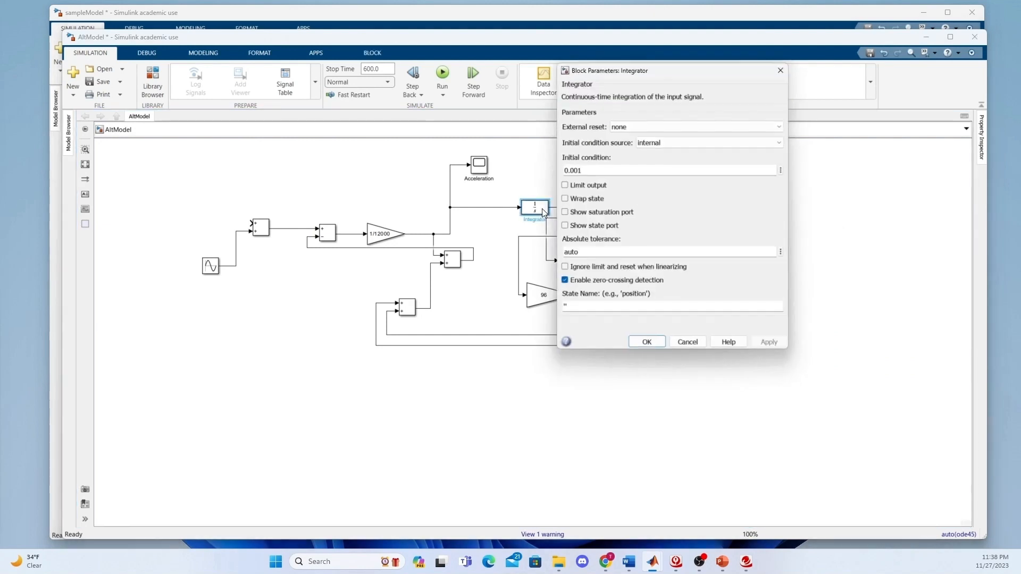
pyautogui.doubleClick(595, 168)
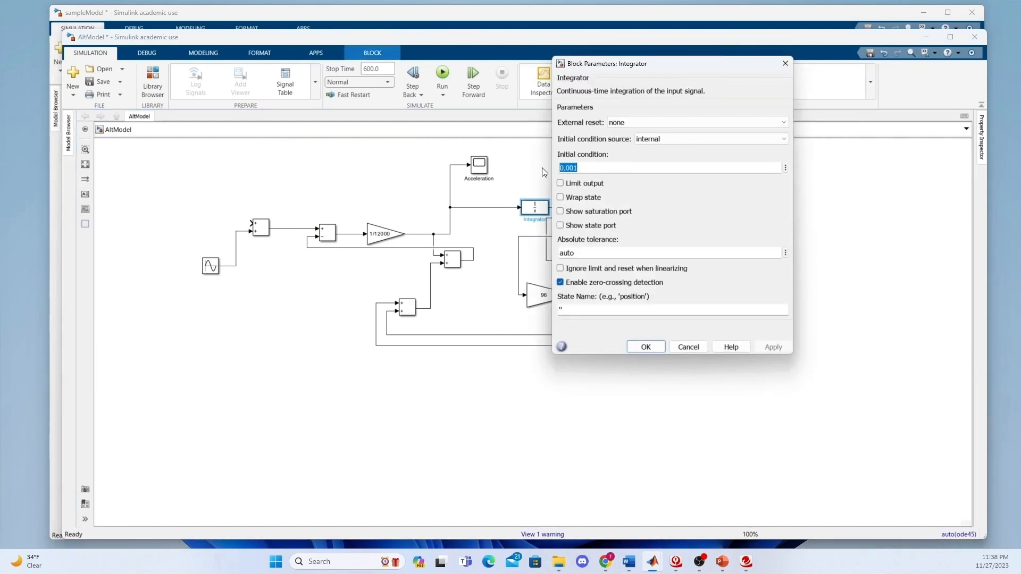
pyautogui.write('0')
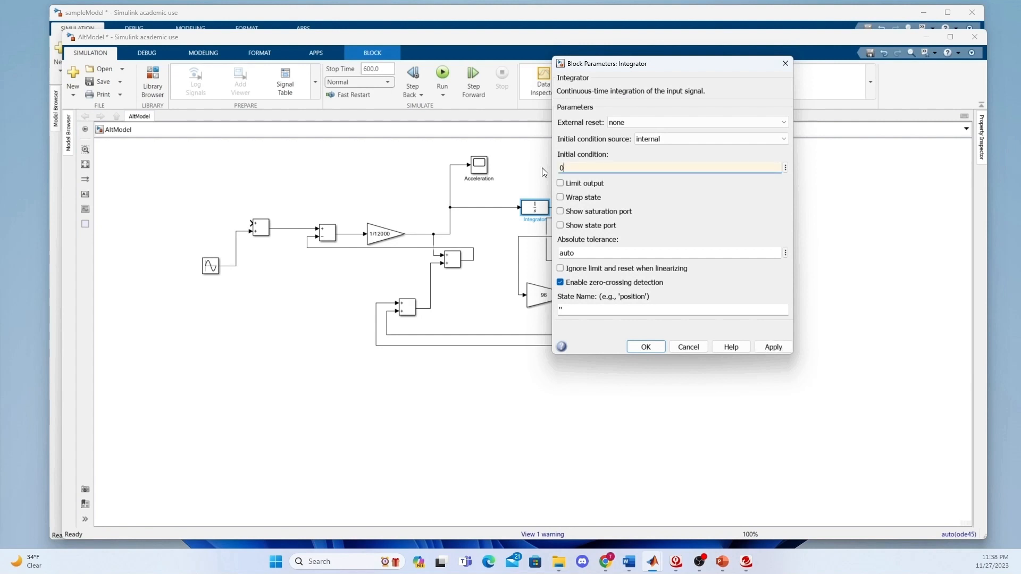
pyautogui.click(787, 349)
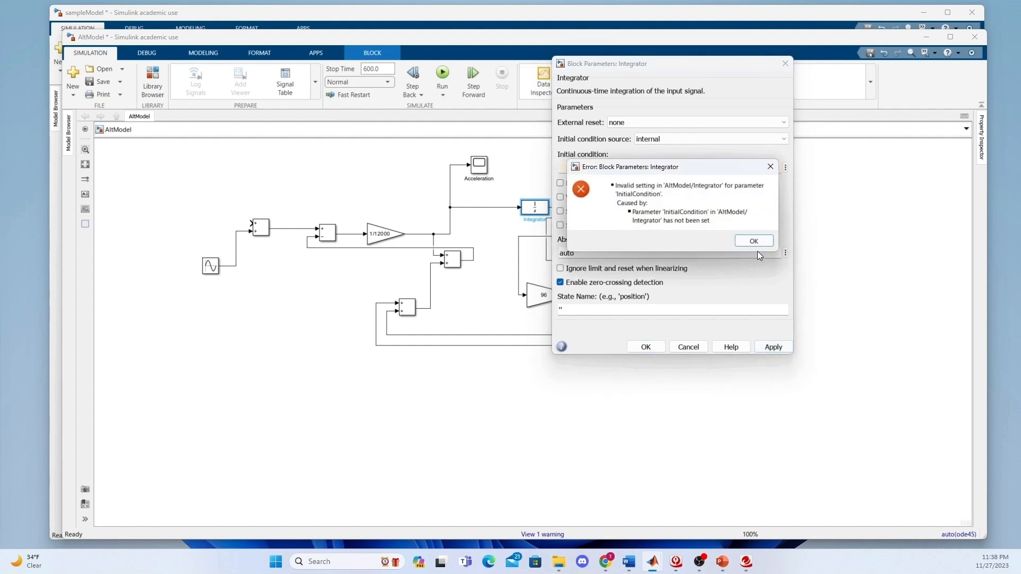
pyautogui.click(754, 242)
pyautogui.write('0')
pyautogui.click(756, 346)
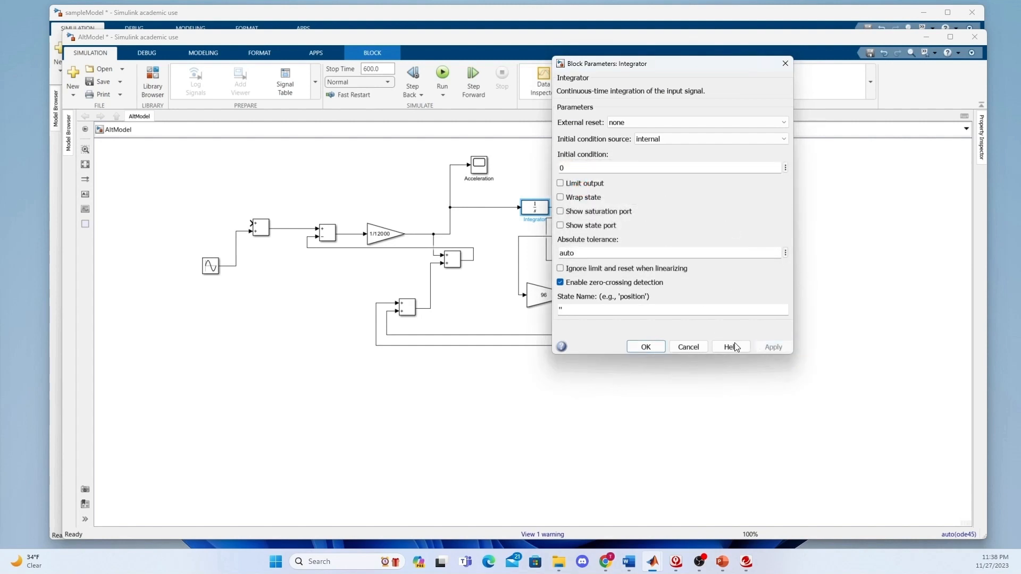
pyautogui.click(646, 347)
# - Set the initial condition of Integrator2, the block before the Displacement scope, to 3
pyautogui.click(646, 217)
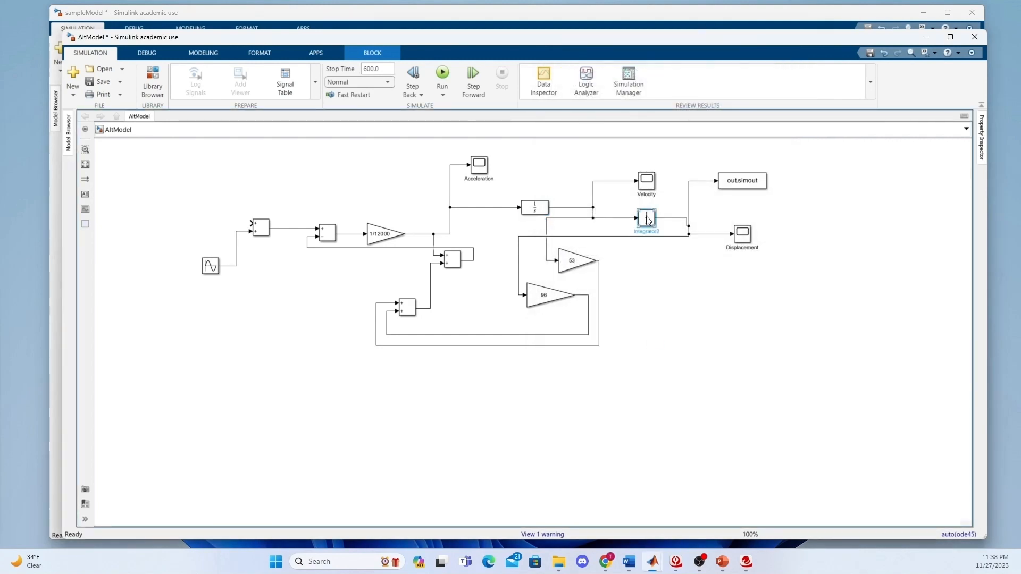
pyautogui.doubleClick(646, 216)
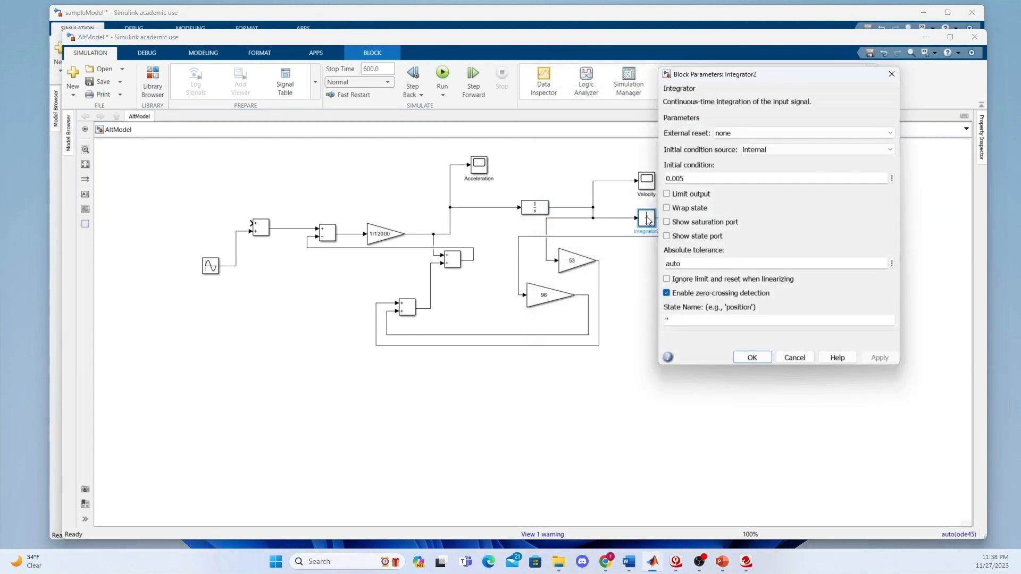
pyautogui.doubleClick(693, 179)
pyautogui.write('3')
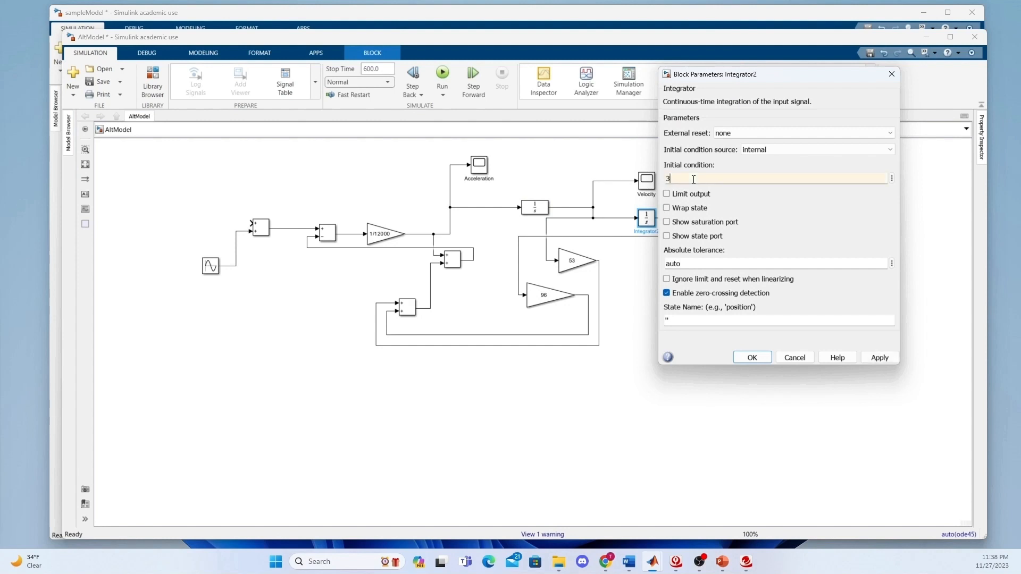
pyautogui.click(746, 358)
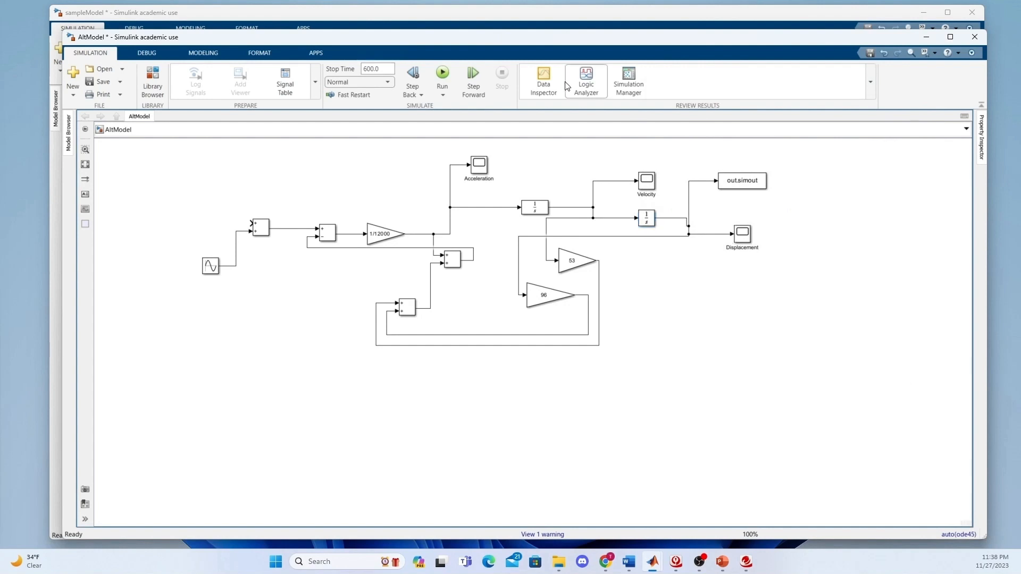
# - Rerun the simulation and compare the Displacement scope's response with the saved plot in Figure 1 side by side
pyautogui.click(443, 73)
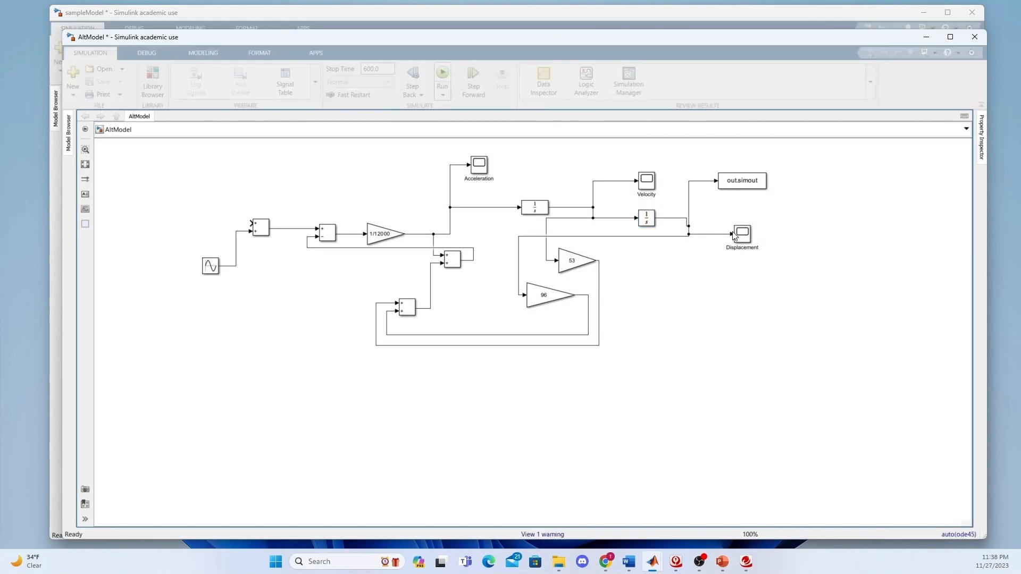
pyautogui.doubleClick(742, 235)
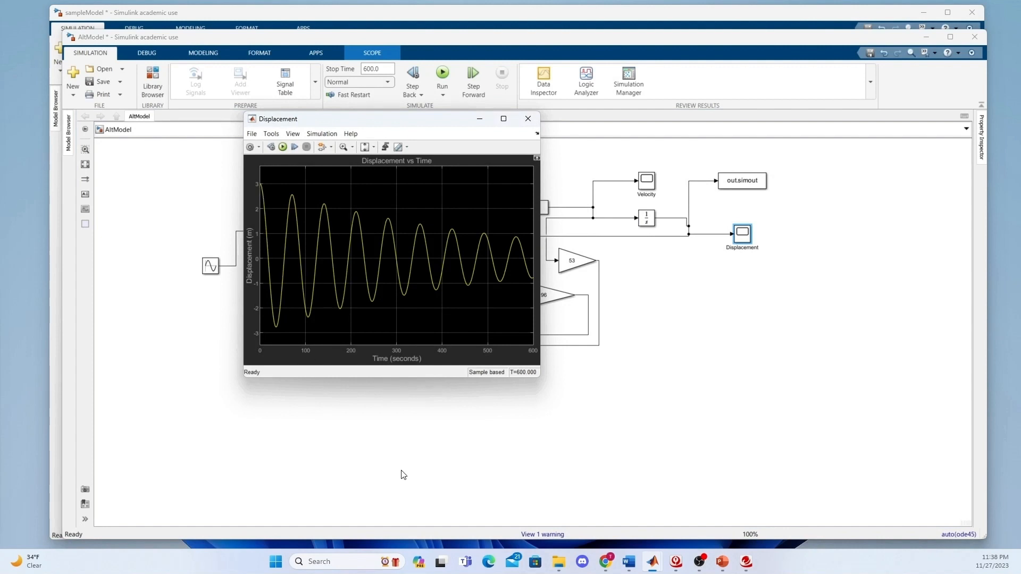
pyautogui.moveTo(699, 562)
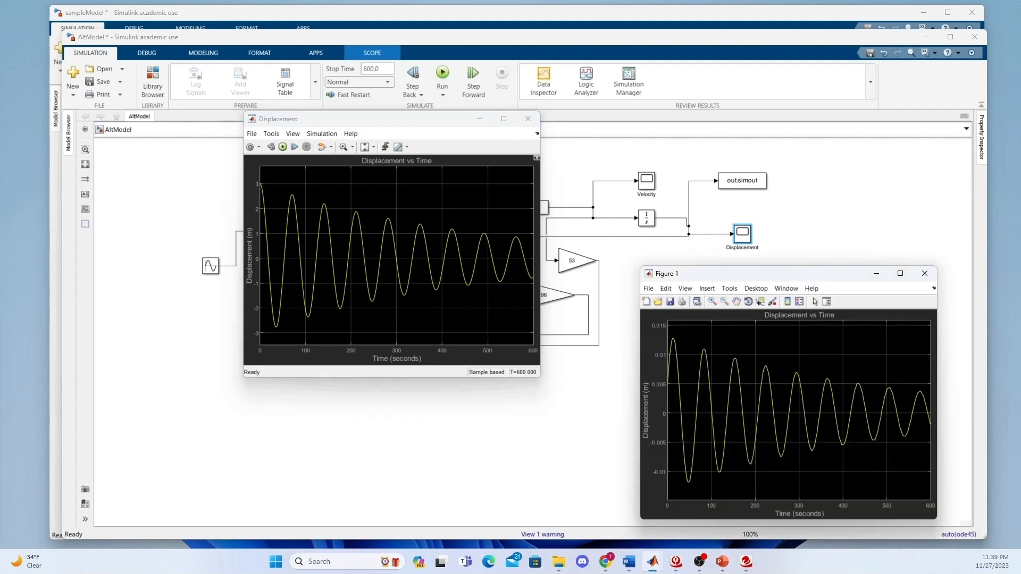
pyautogui.moveTo(798, 271); pyautogui.dragTo(726, 138)
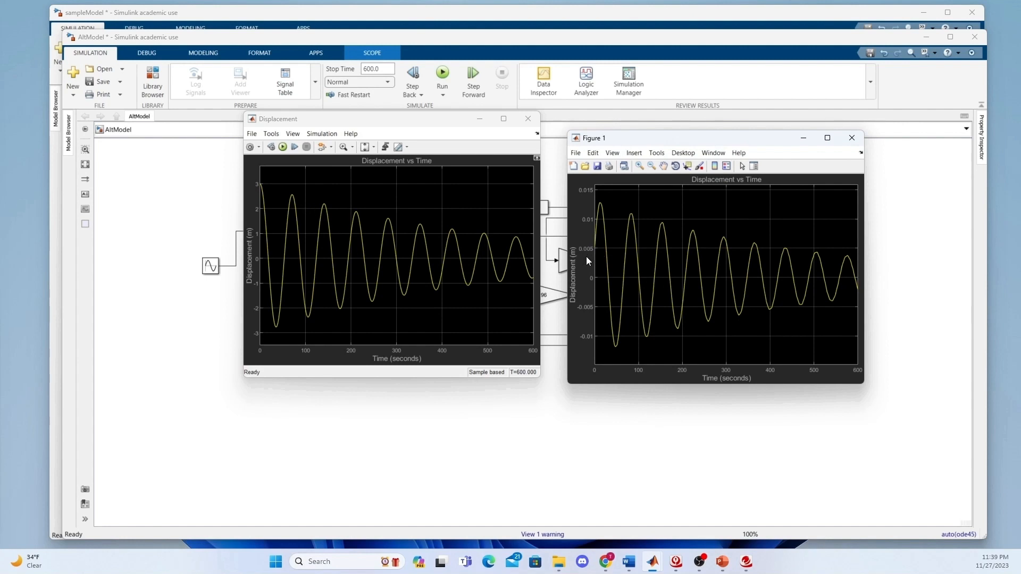
pyautogui.click(531, 416)
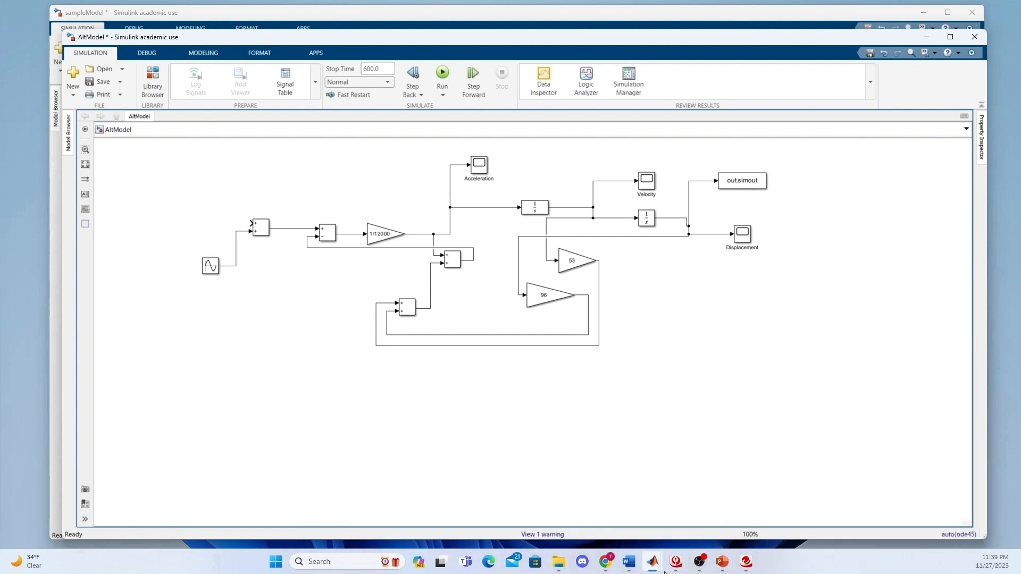
# - Bring the Displacement scope back to the front, print its plot to a new figure, and close the scope
pyautogui.moveTo(838, 509)
pyautogui.moveTo(877, 509)
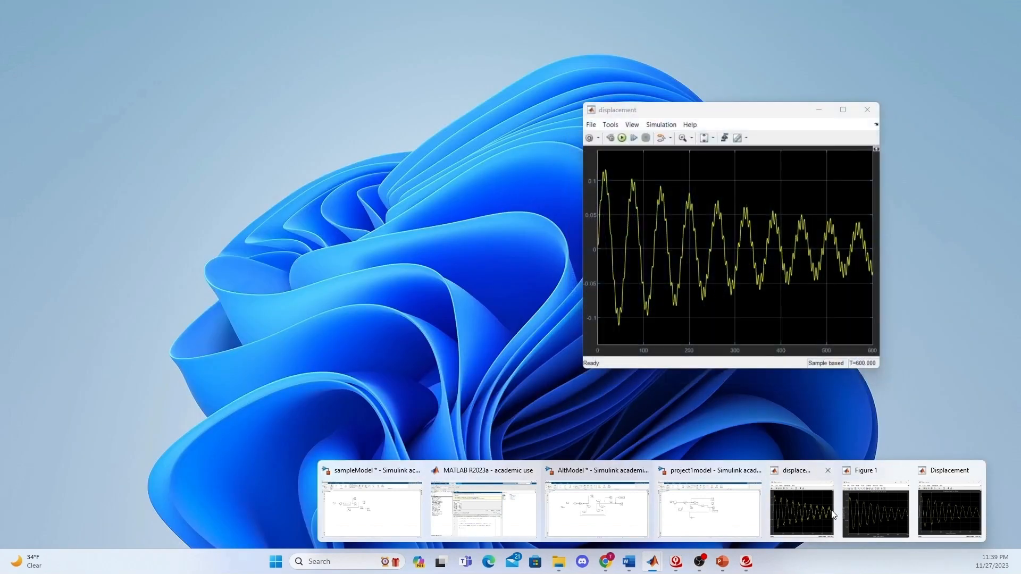
pyautogui.moveTo(944, 510)
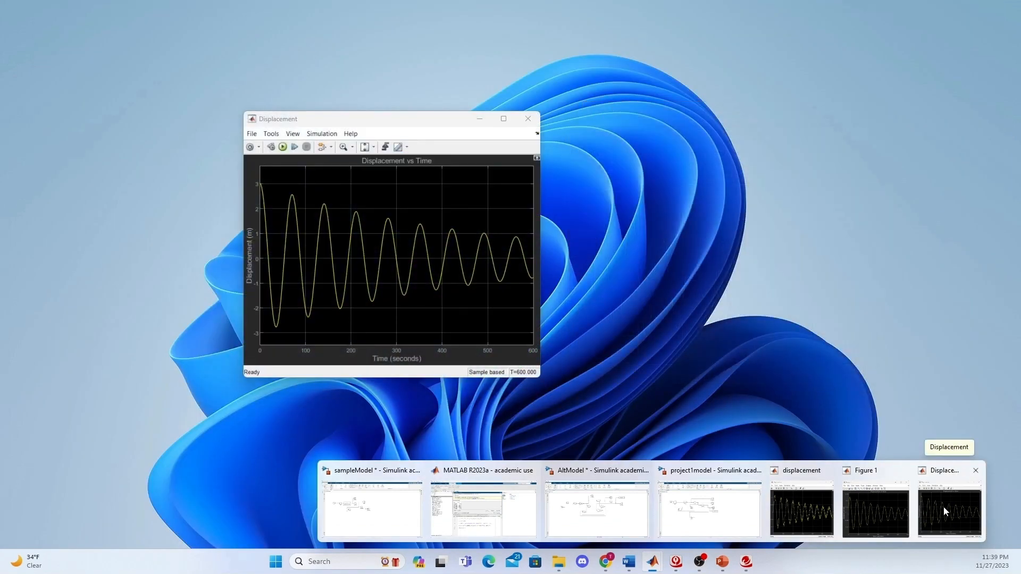
pyautogui.click(944, 507)
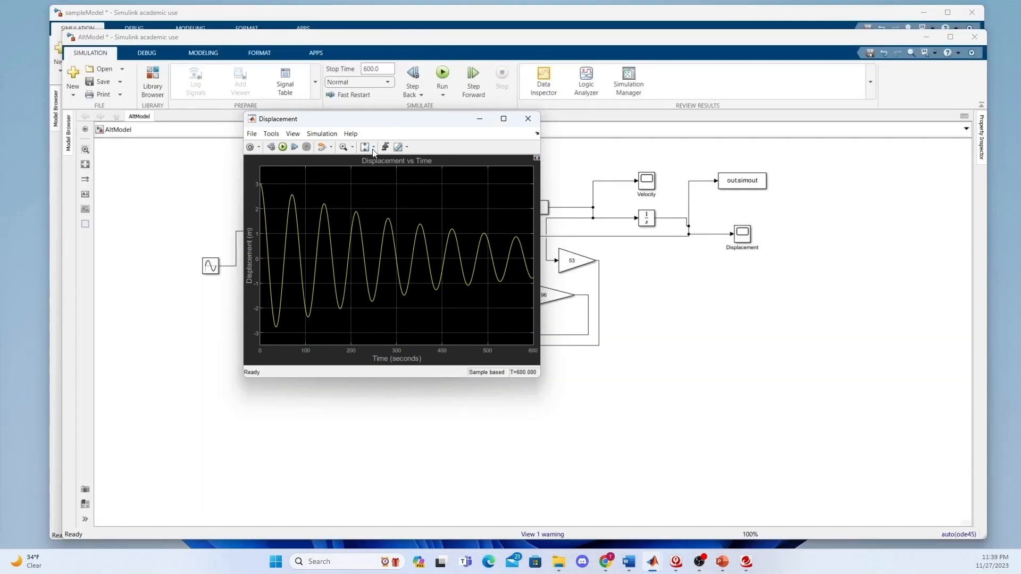
pyautogui.moveTo(313, 122)
pyautogui.mouseDown()
pyautogui.moveTo(349, 134)
pyautogui.moveTo(333, 121)
pyautogui.mouseUp()
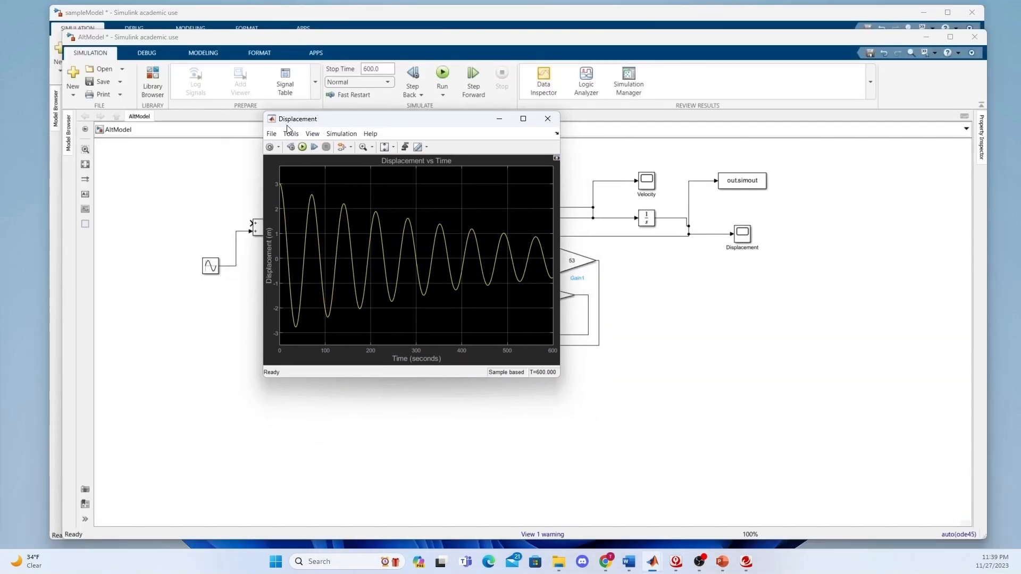
pyautogui.click(273, 135)
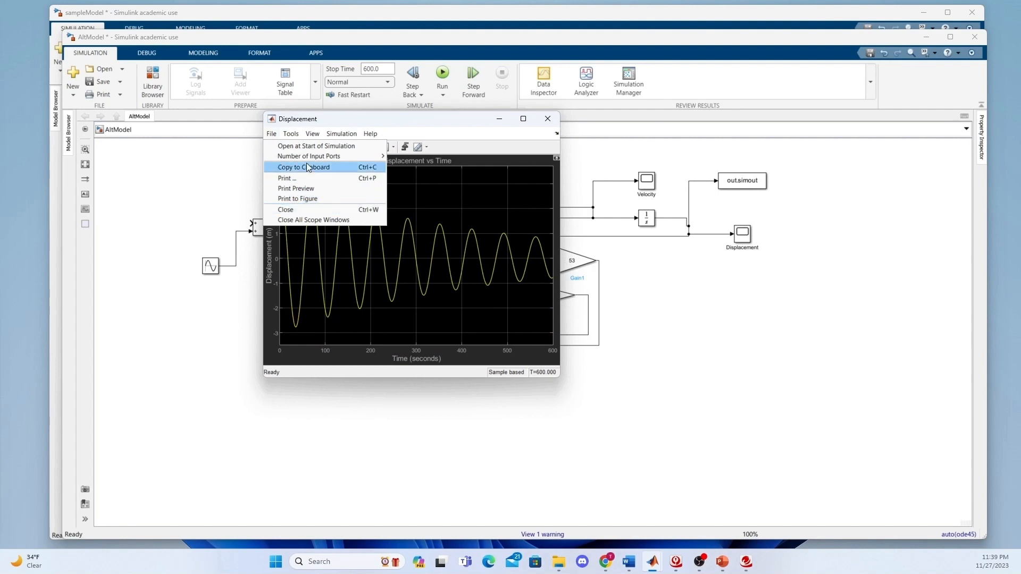
pyautogui.click(299, 200)
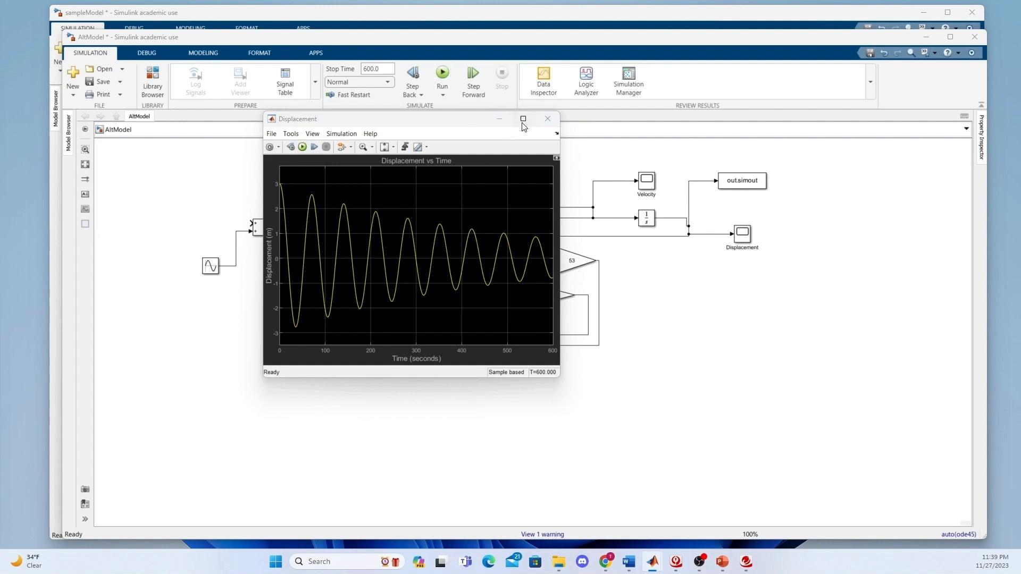
pyautogui.click(548, 119)
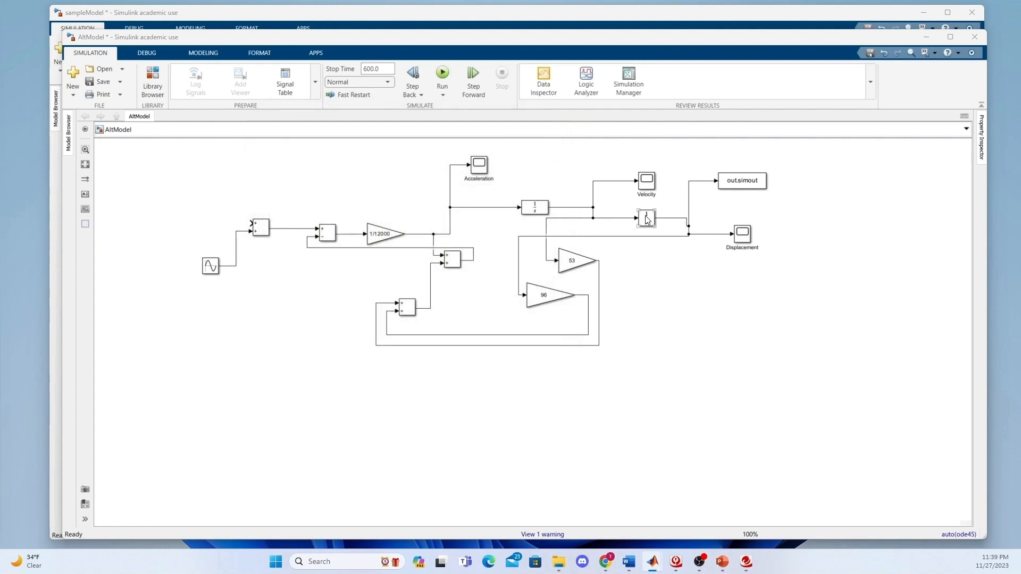
# - Set the initial condition of the first integrator, which feeds the Velocity scope, to 20
pyautogui.click(541, 214)
pyautogui.doubleClick(541, 215)
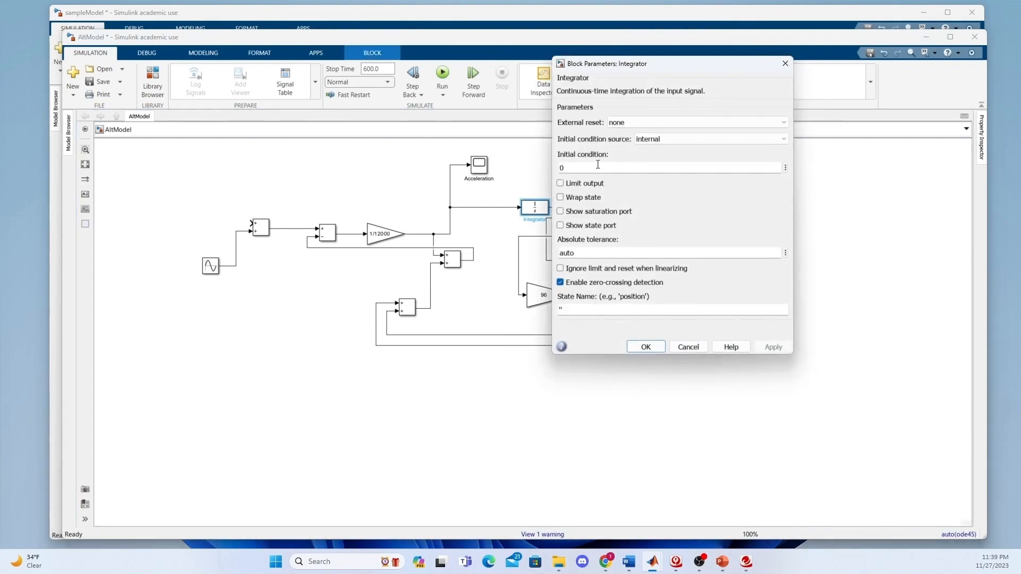
pyautogui.write('20')
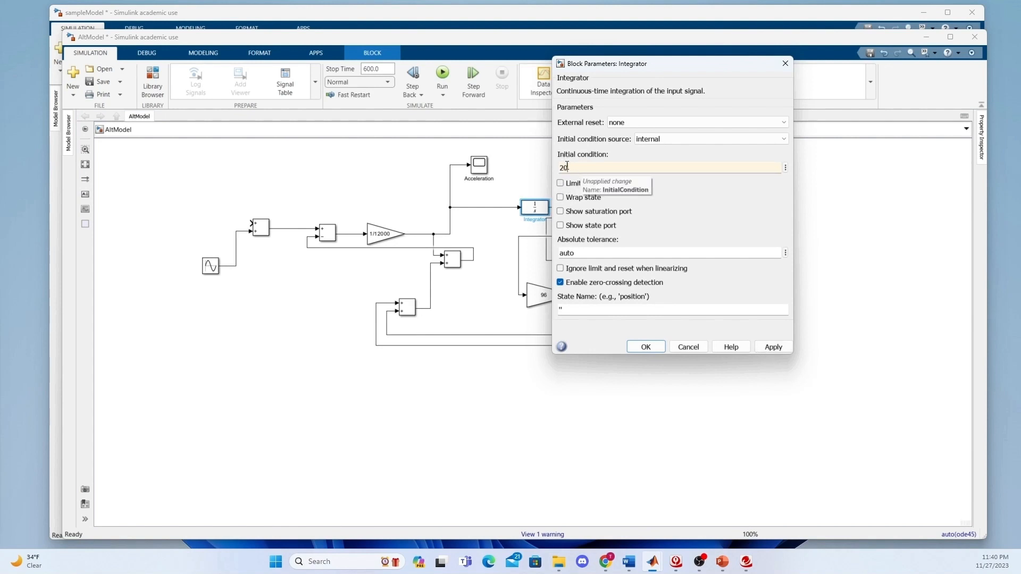
pyautogui.click(774, 348)
pyautogui.click(646, 347)
# - Set the initial condition of Integrator2 to 0 and apply the change
pyautogui.click(646, 218)
pyautogui.doubleClick(647, 218)
pyautogui.doubleClick(677, 179)
pyautogui.write('0')
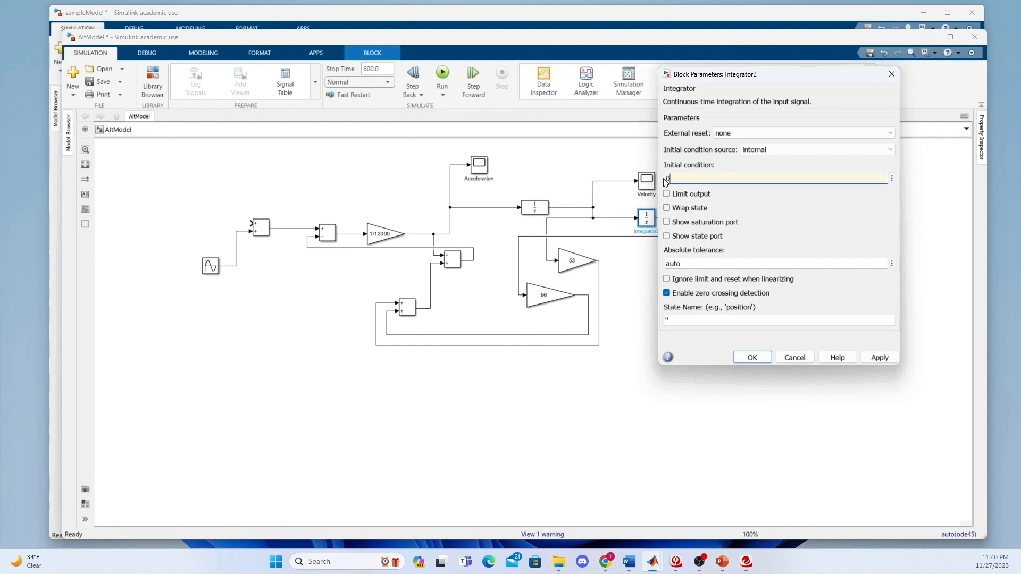
pyautogui.click(879, 356)
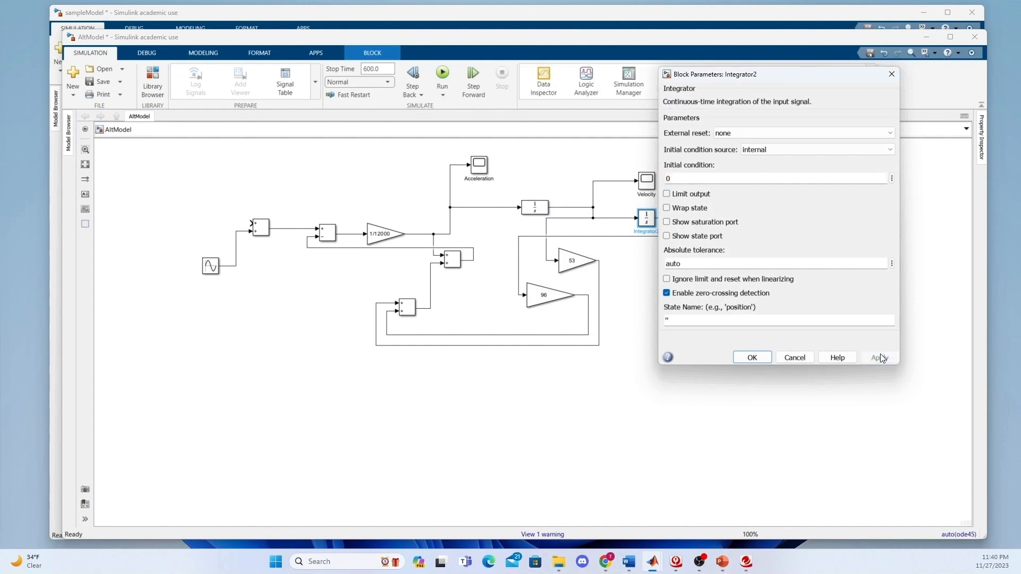
# - Close Integrator2's parameters, rerun the simulation, and open the Displacement scope
pyautogui.click(759, 357)
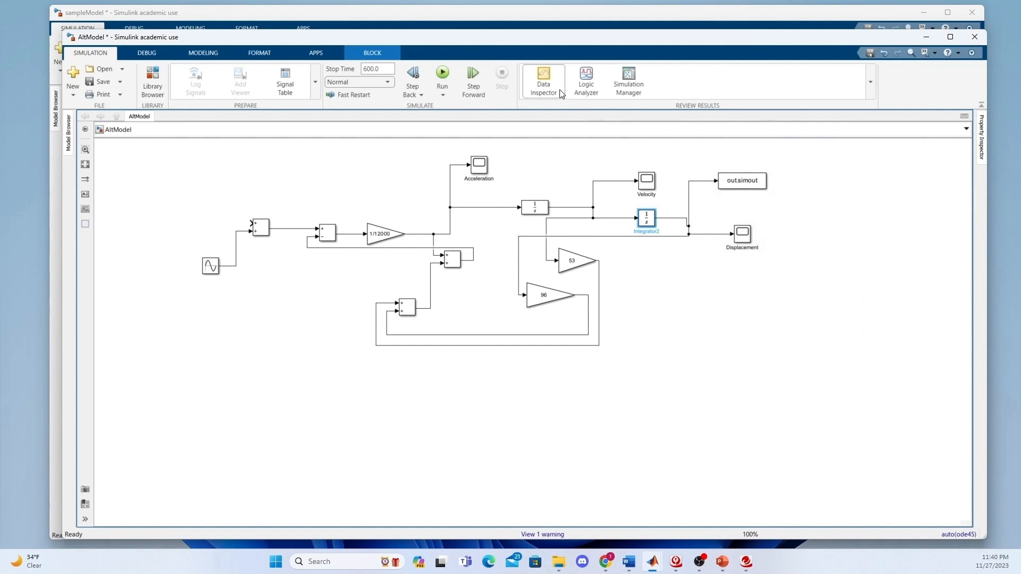
pyautogui.click(443, 75)
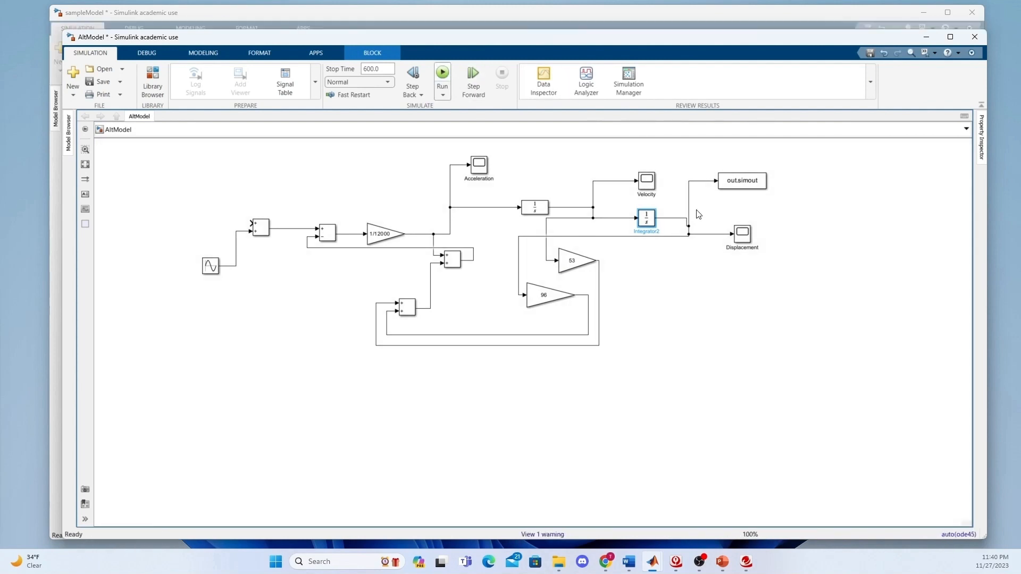
pyautogui.click(749, 240)
pyautogui.doubleClick(748, 238)
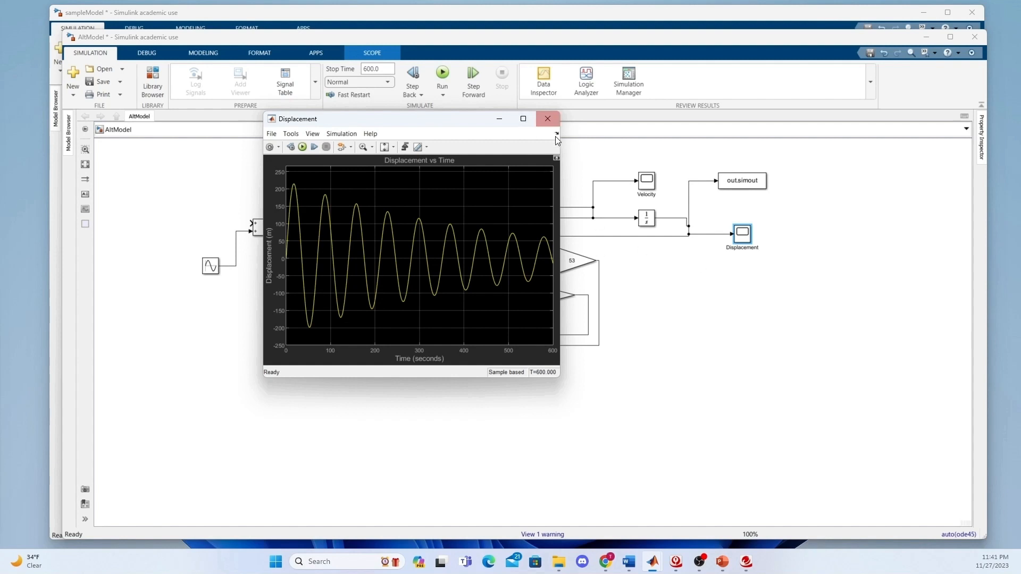
# - Print the Displacement scope's plot to a figure, compare the response with Figure 1, and return to the AltModel diagram
pyautogui.click(272, 133)
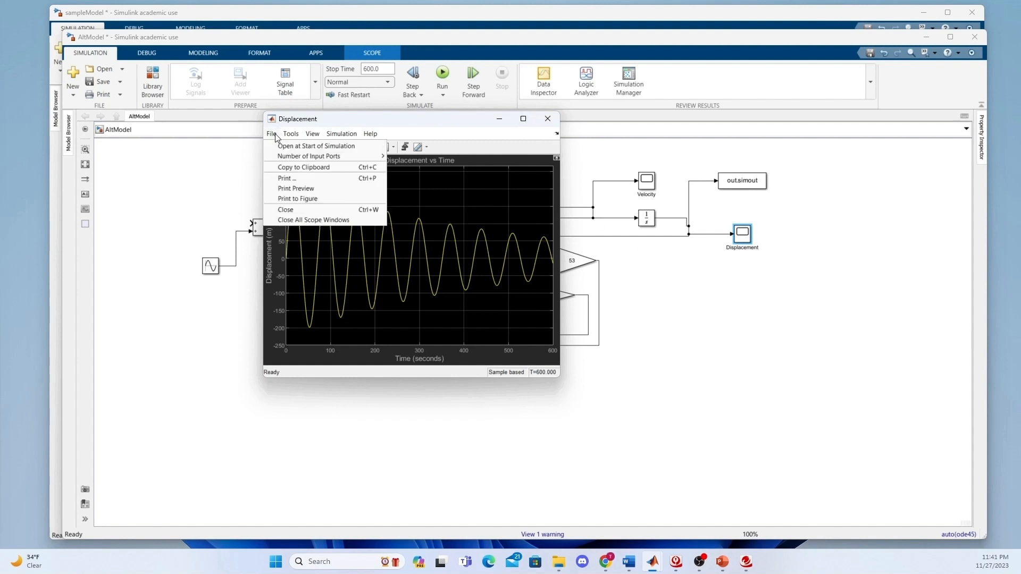
pyautogui.click(294, 198)
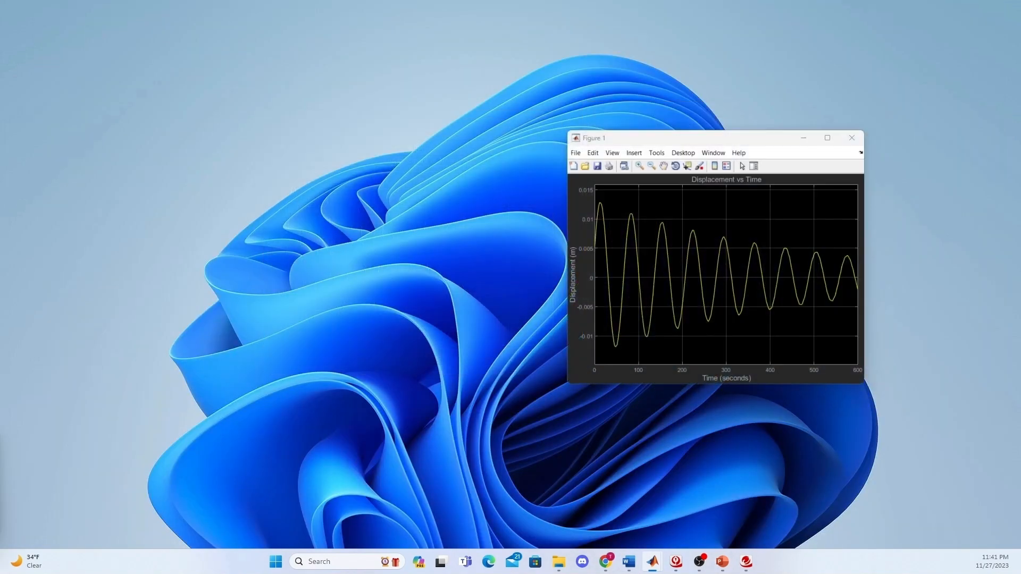
pyautogui.hotkey('alt', 'Tab')
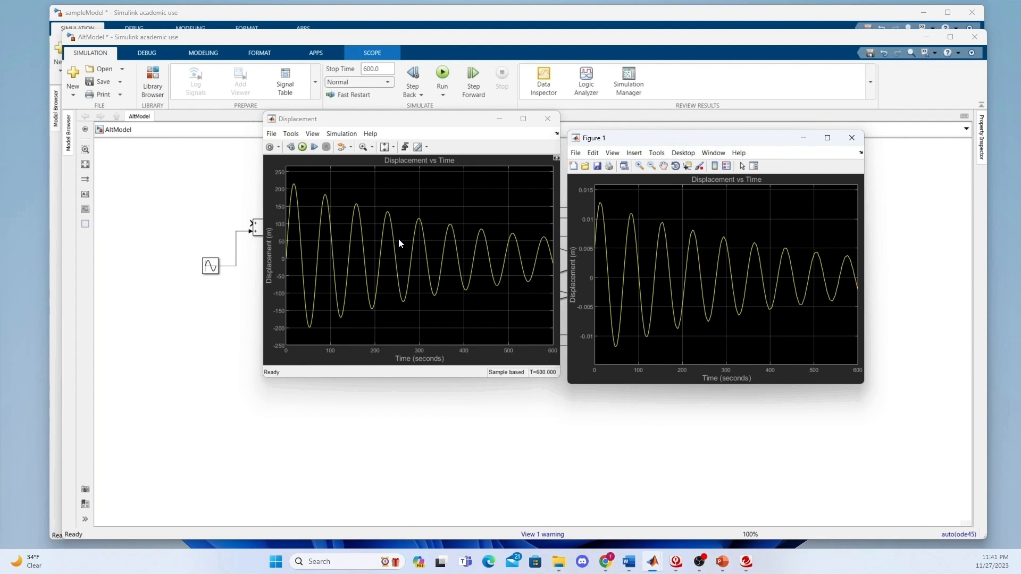
pyautogui.click(538, 428)
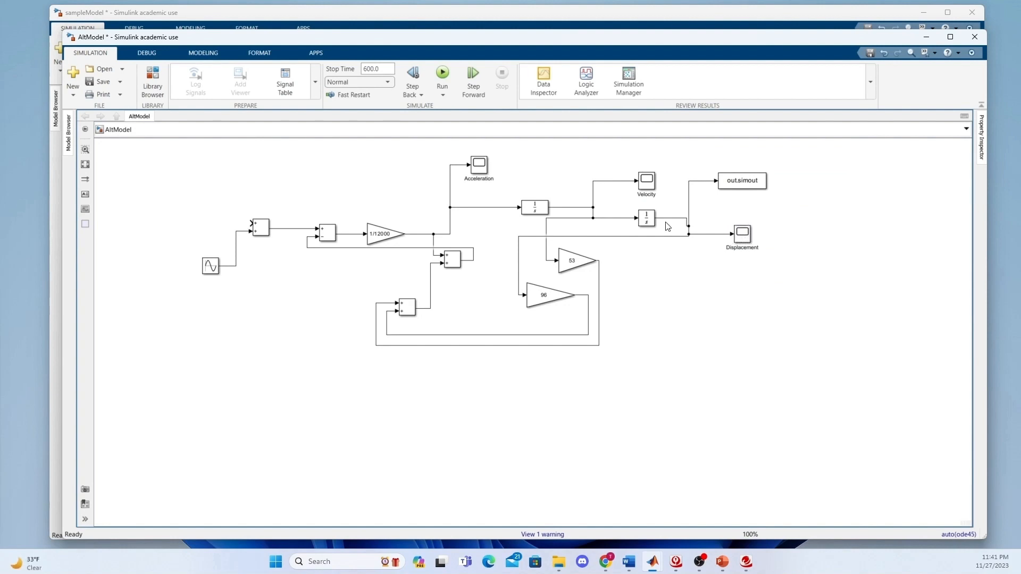
# - Check Integrator2's initial condition, then set the first integrator's initial condition to 0, apply it, and close the dialog
pyautogui.doubleClick(647, 221)
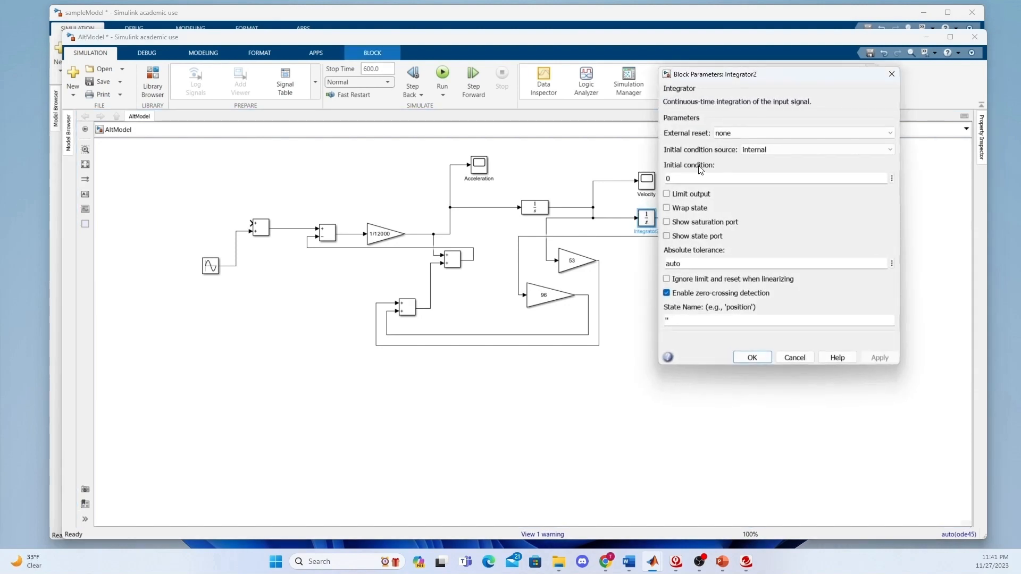
pyautogui.click(645, 289)
pyautogui.doubleClick(535, 208)
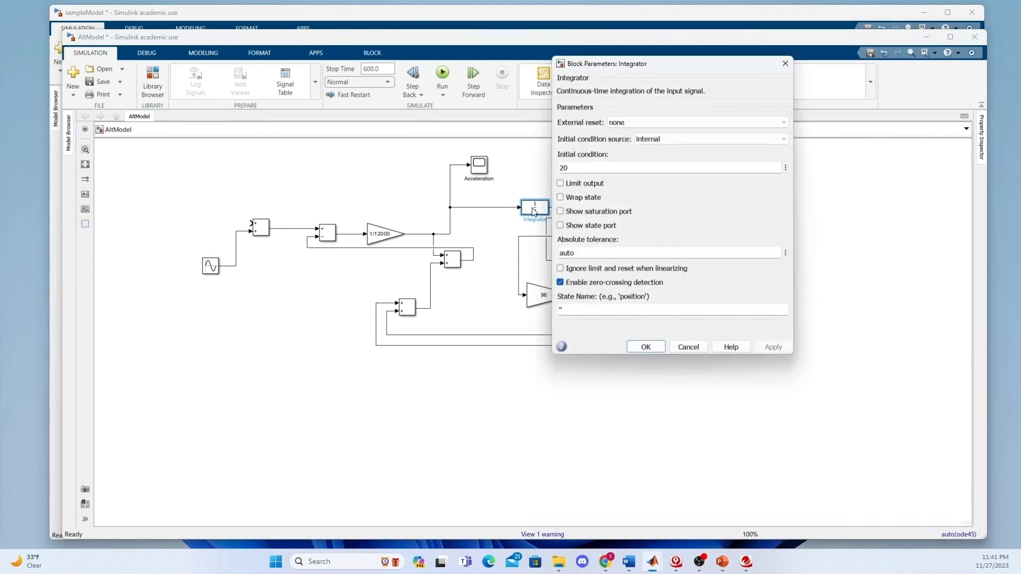
pyautogui.doubleClick(569, 167)
pyautogui.write('0')
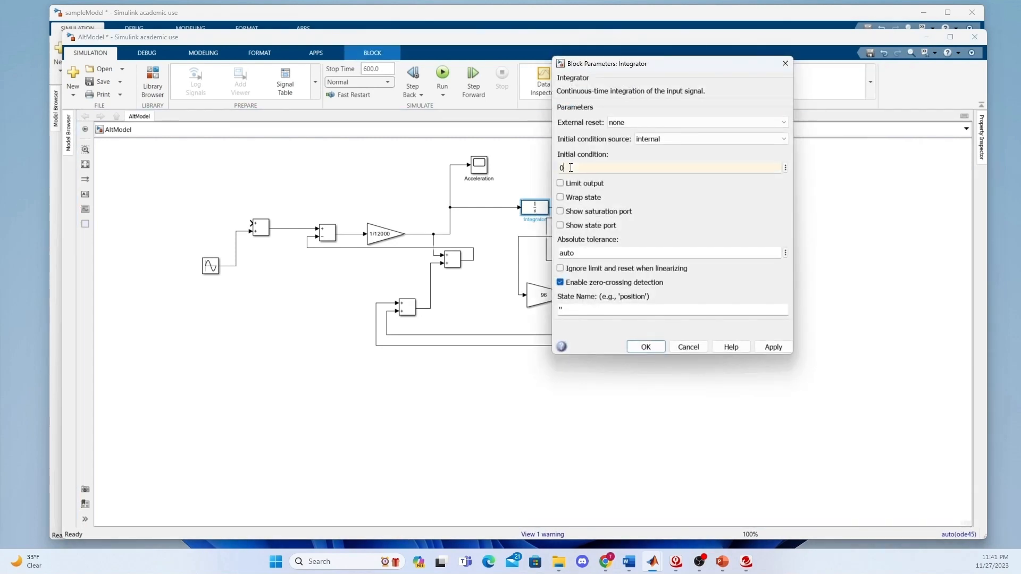
pyautogui.click(774, 347)
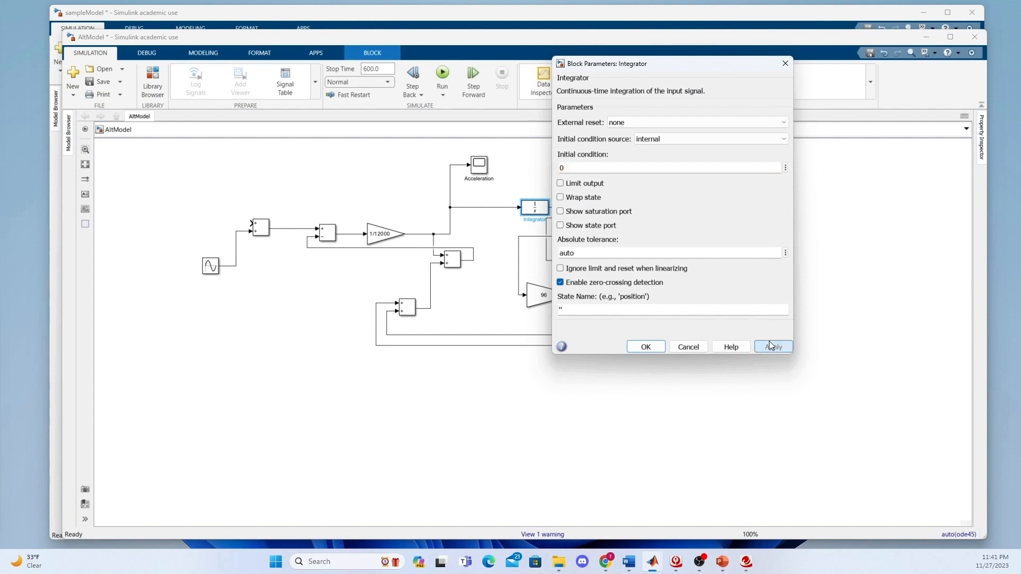
pyautogui.click(647, 347)
pyautogui.click(654, 349)
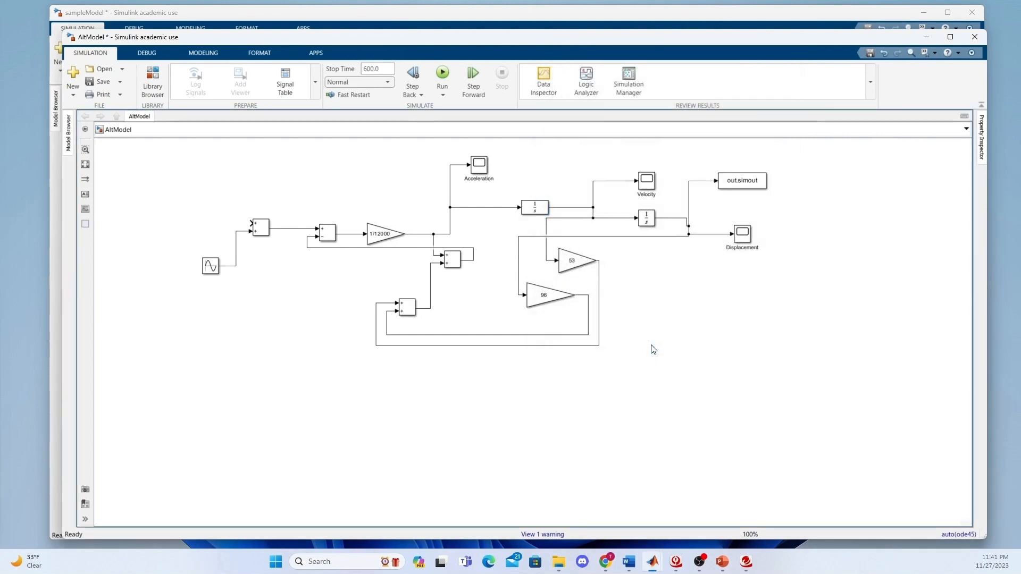
# - Move the Sine Wave block away from the first sum block and delete the signal line connecting them
pyautogui.moveTo(208, 273); pyautogui.dragTo(152, 227)
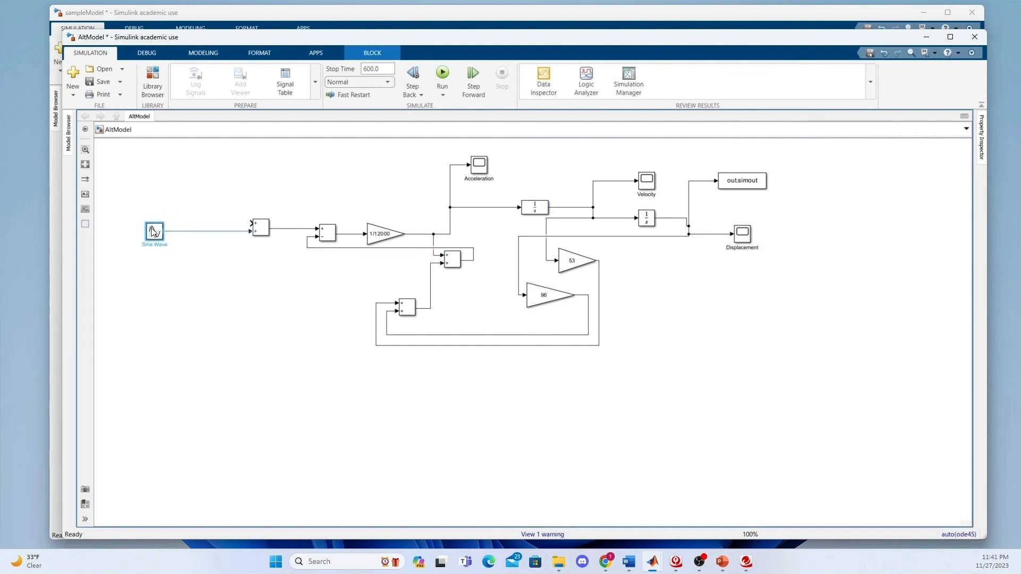
pyautogui.click(216, 243)
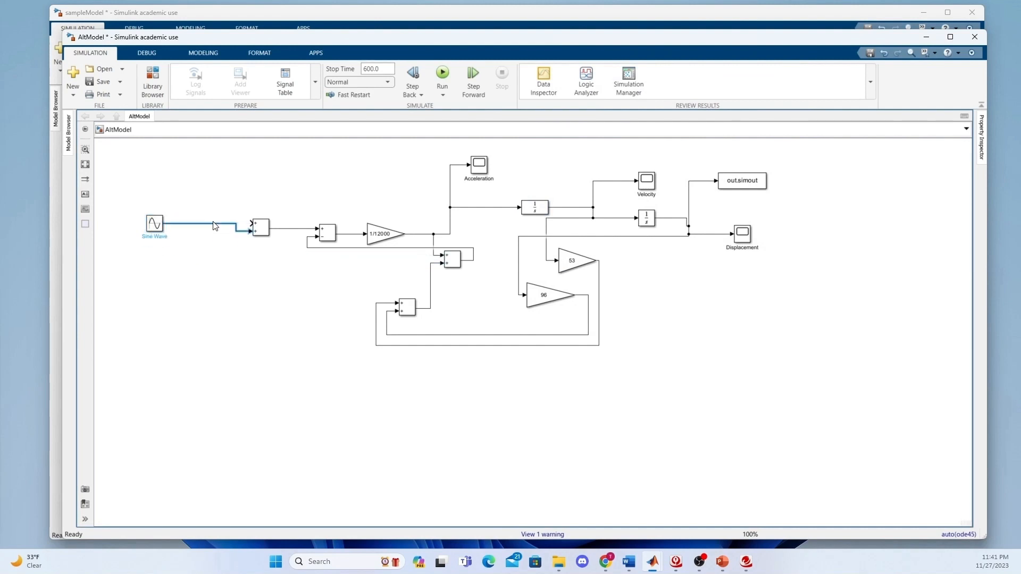
pyautogui.click(214, 224)
pyautogui.press('Delete')
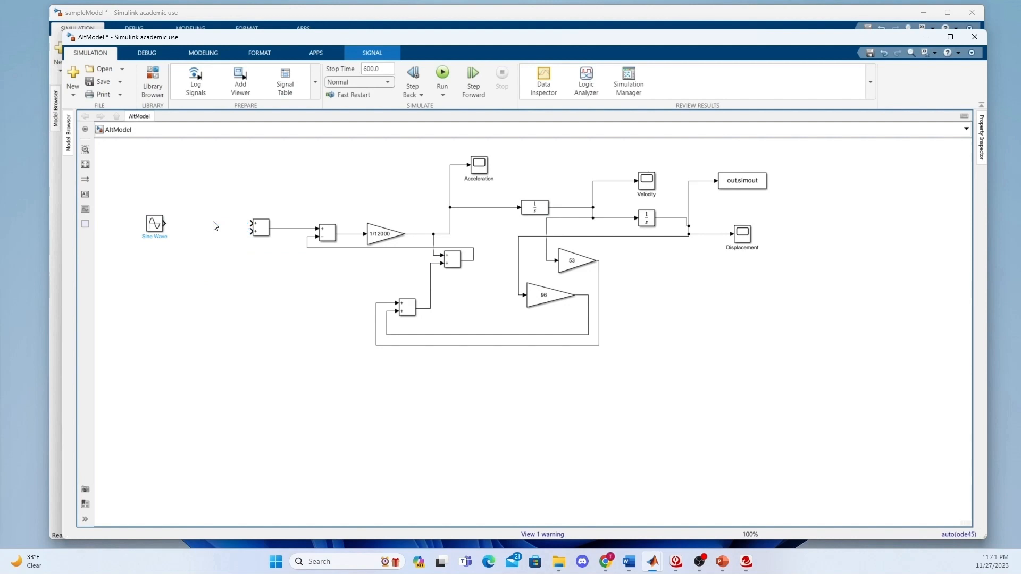
# - Add a Step block connected to the upper input of the first sum block and set its final value to 10
pyautogui.doubleClick(194, 270)
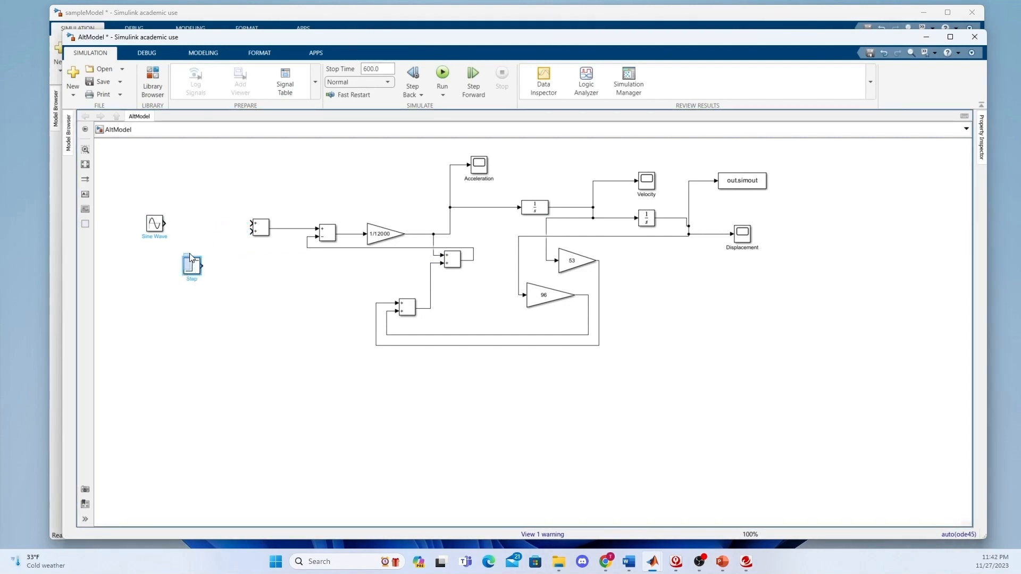
pyautogui.moveTo(190, 267); pyautogui.dragTo(204, 223)
pyautogui.doubleClick(212, 225)
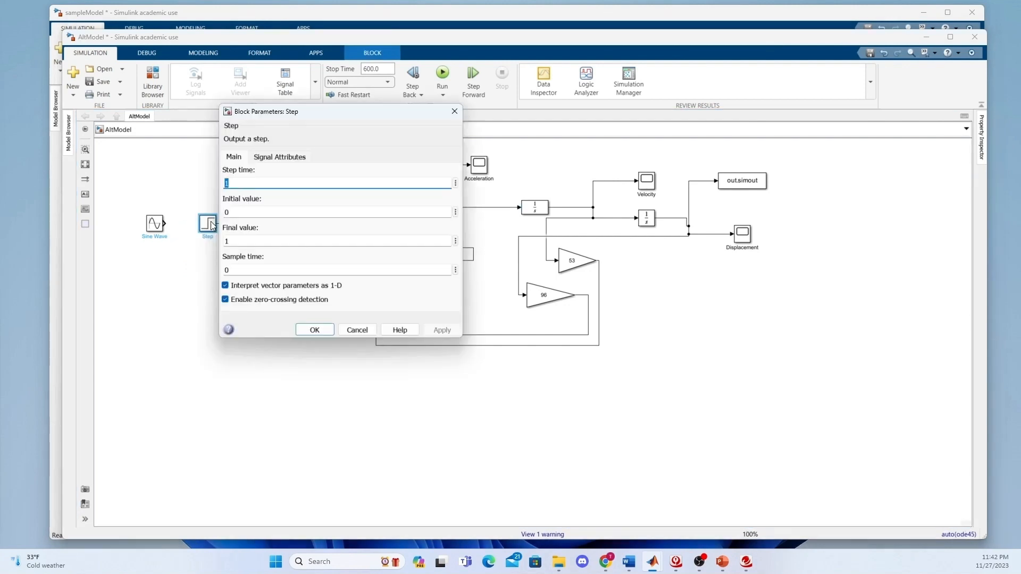
pyautogui.doubleClick(245, 242)
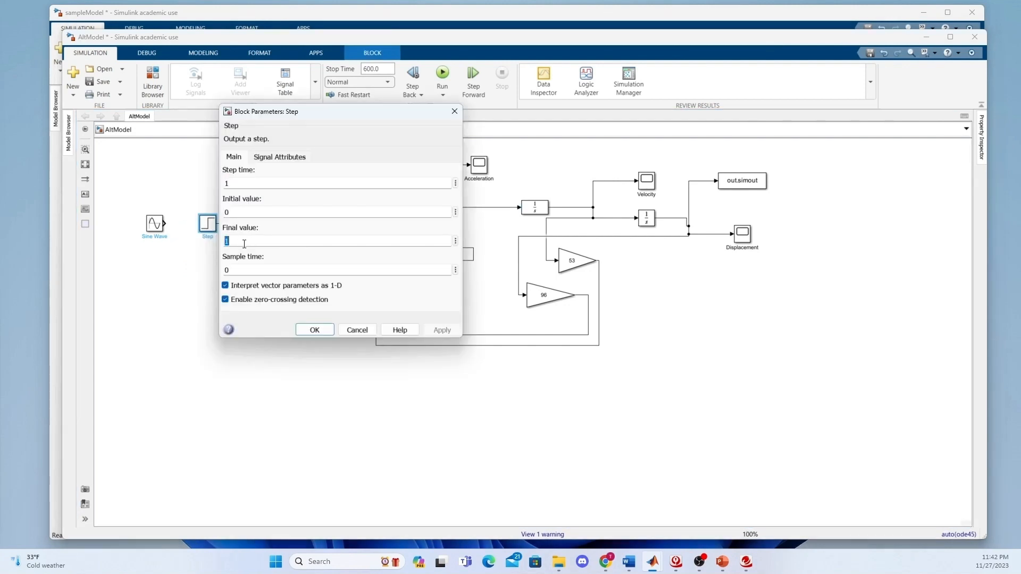
pyautogui.write('10')
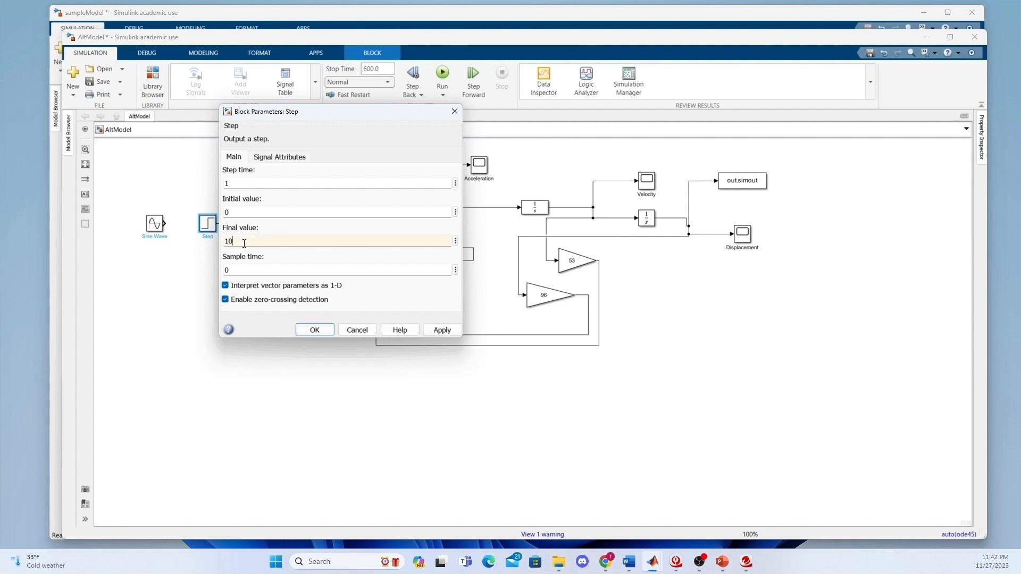
pyautogui.click(443, 330)
pyautogui.click(314, 330)
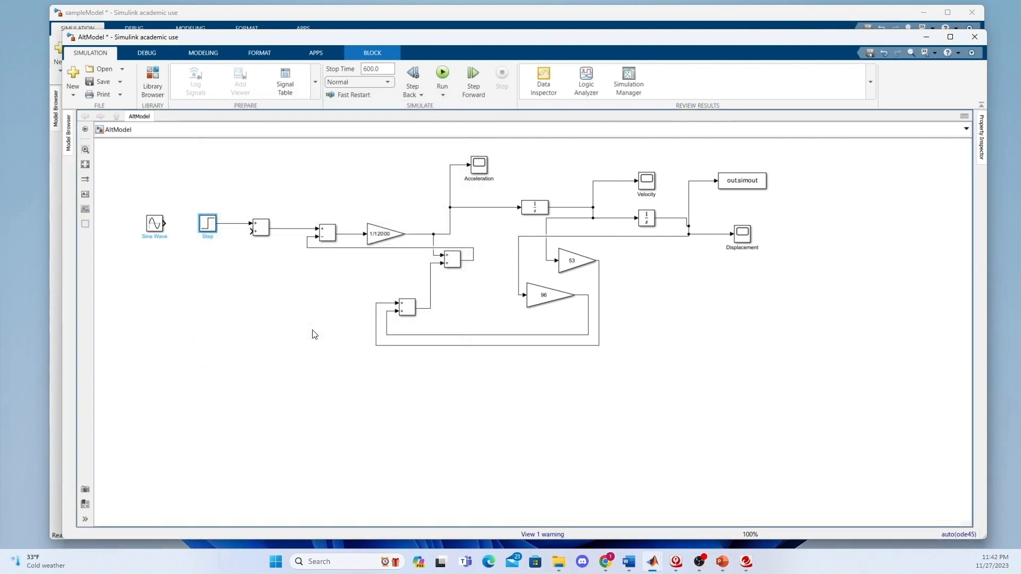
pyautogui.click(279, 333)
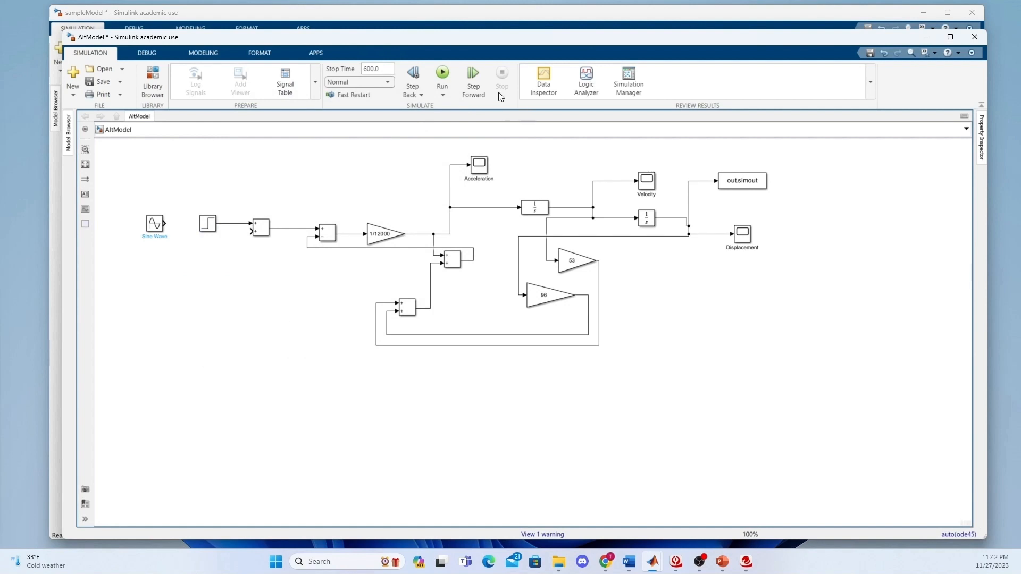
# - Run the simulation with the step input, inspect the response in the Displacement scope, and close the scope
pyautogui.click(448, 71)
pyautogui.doubleClick(743, 236)
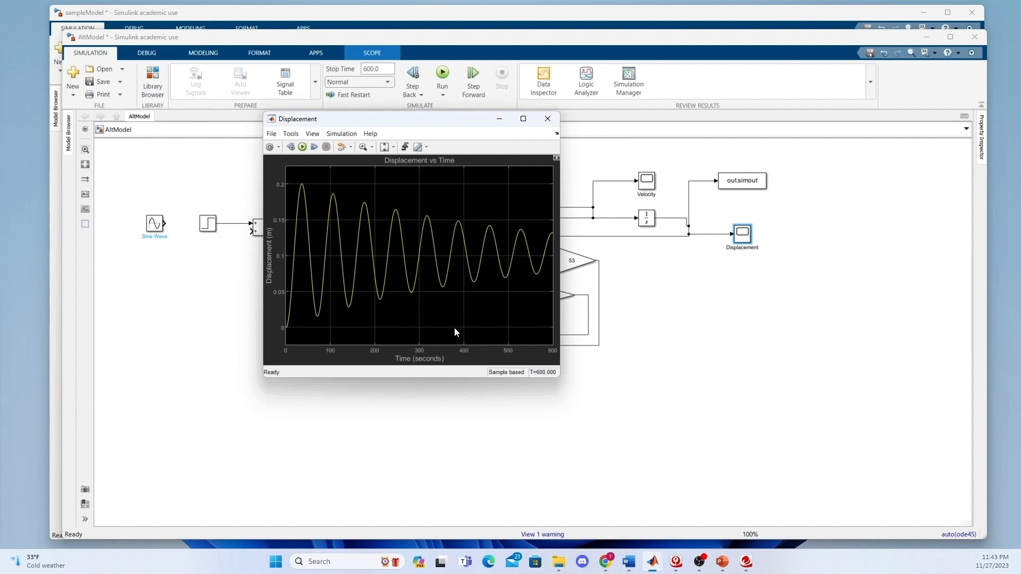
pyautogui.click(553, 117)
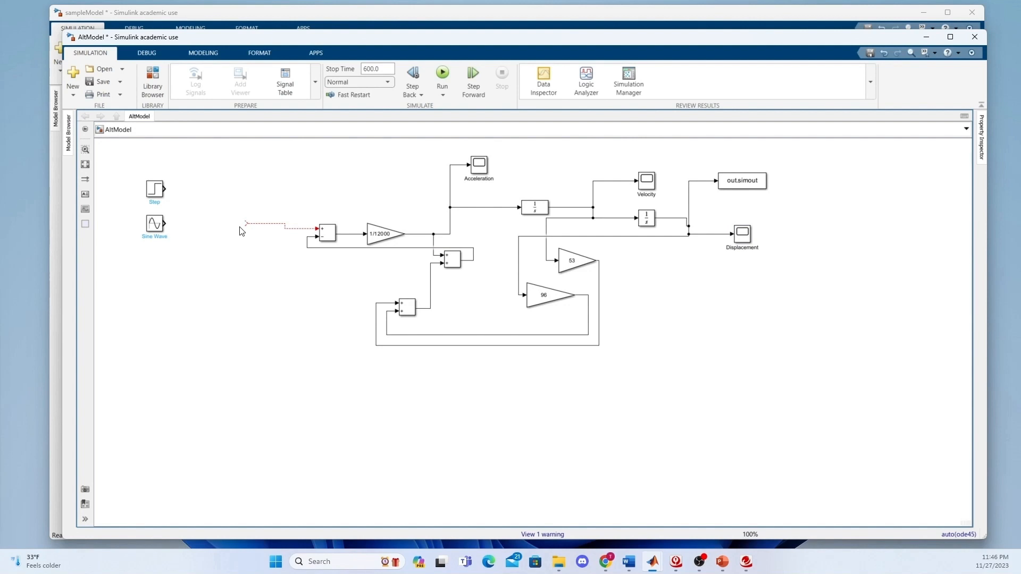
# - Add a Pulse Generator block and connect it to the dangling line feeding the sum block before the 1/12000 gain
pyautogui.doubleClick(226, 263)
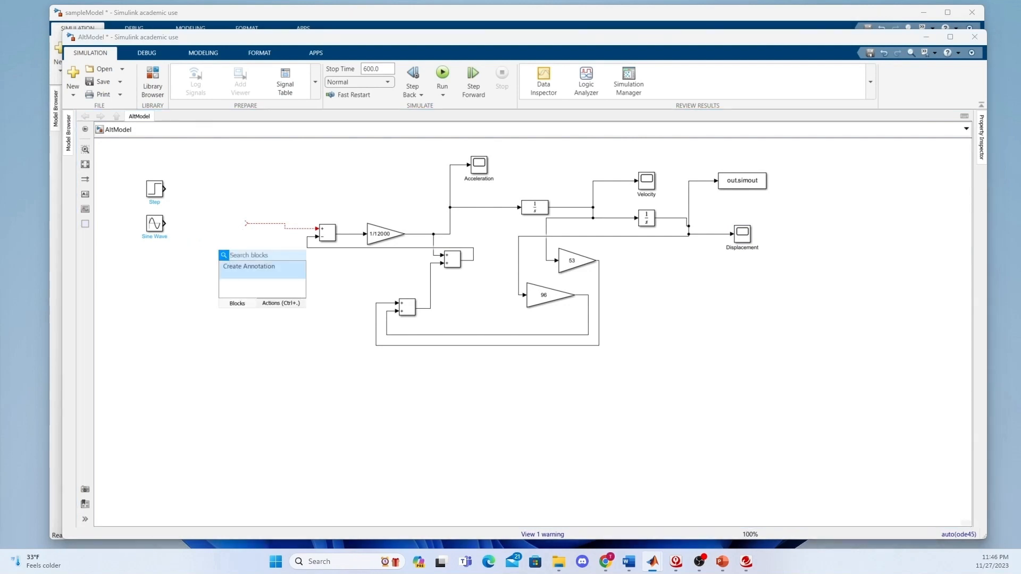
pyautogui.write('pulse')
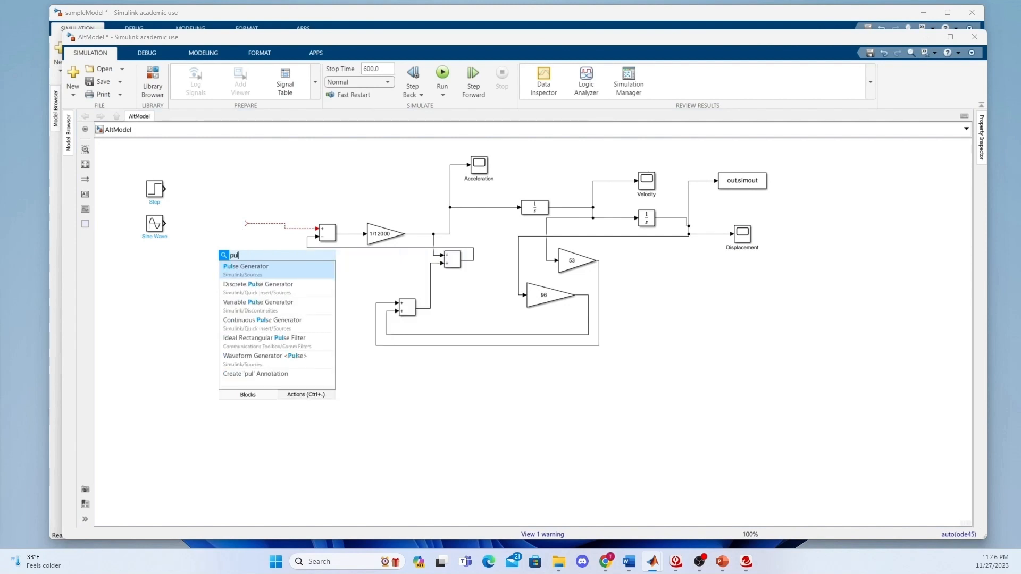
pyautogui.click(276, 272)
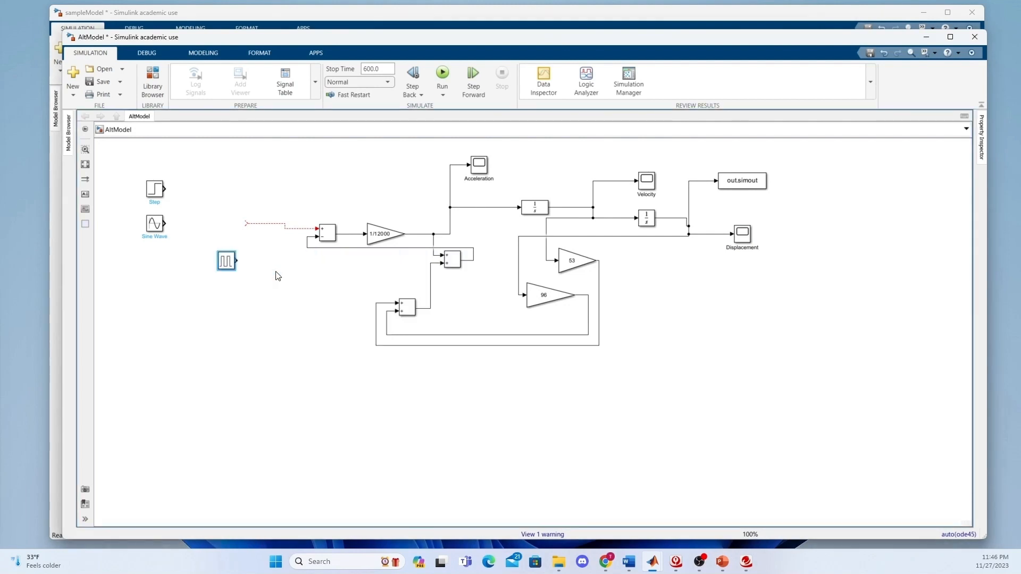
pyautogui.moveTo(230, 255); pyautogui.dragTo(240, 226)
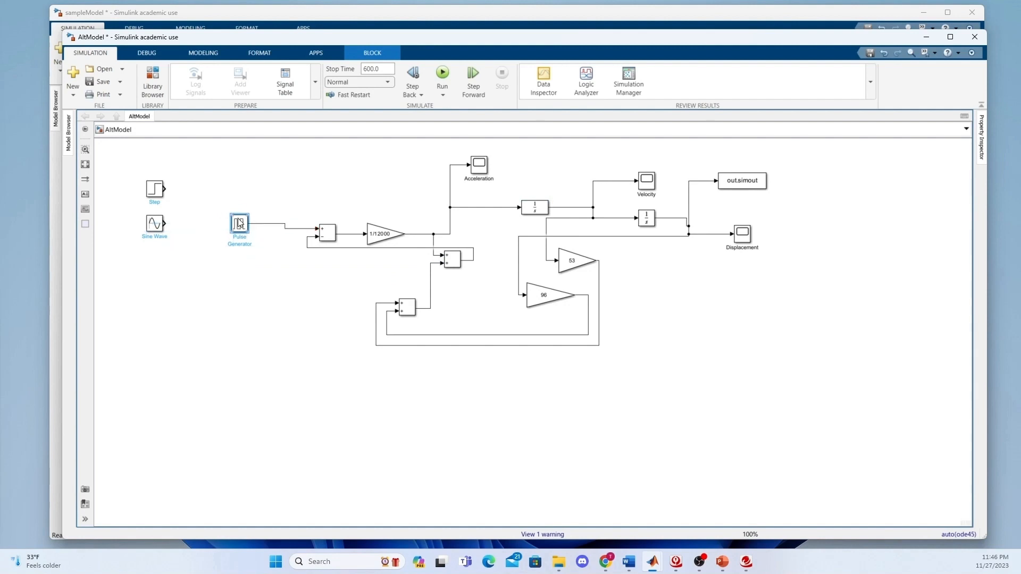
# - Set the Pulse Generator's amplitude to 10, apply the change, and close its parameters
pyautogui.doubleClick(240, 226)
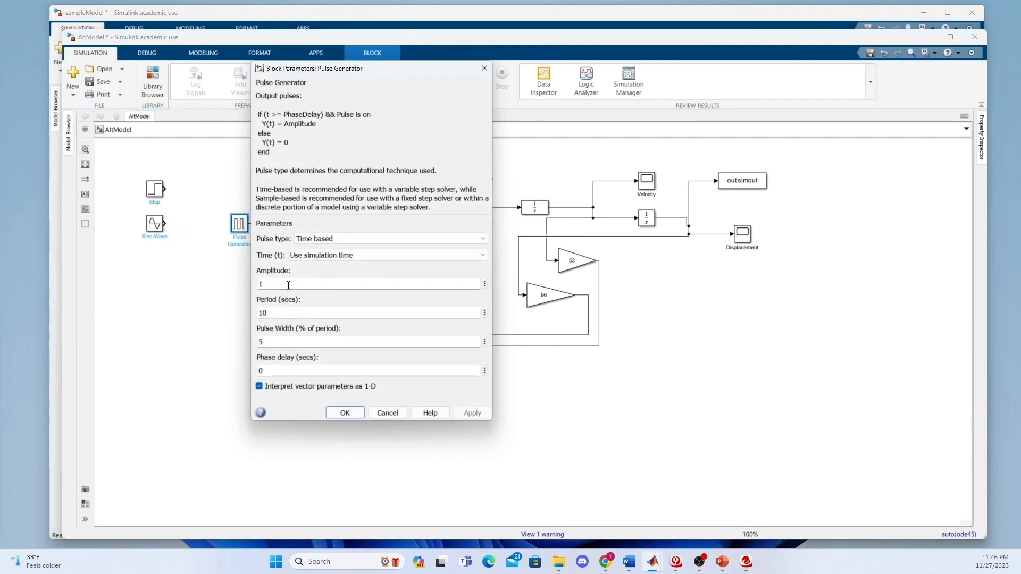
pyautogui.doubleClick(281, 313)
pyautogui.doubleClick(279, 283)
pyautogui.write('10')
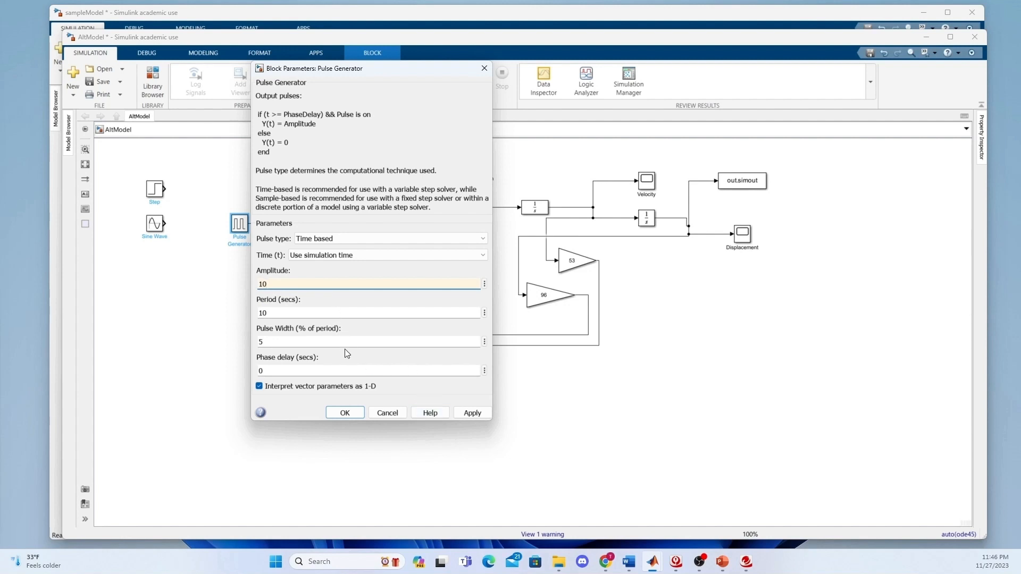
pyautogui.click(471, 414)
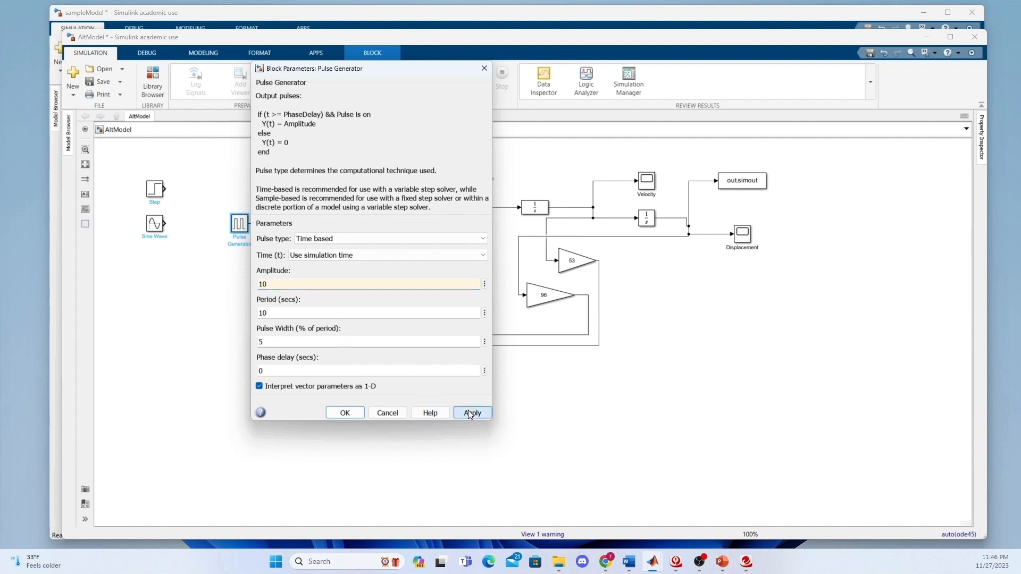
pyautogui.click(356, 415)
pyautogui.click(356, 415)
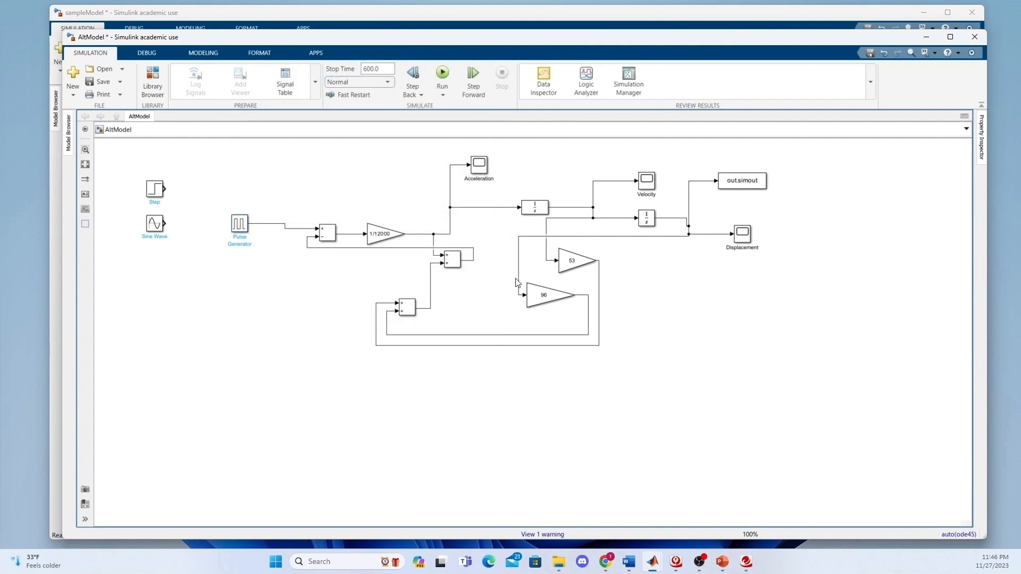
# - Run the simulation with the pulse input and print the Displacement scope's plot to a figure
pyautogui.click(444, 73)
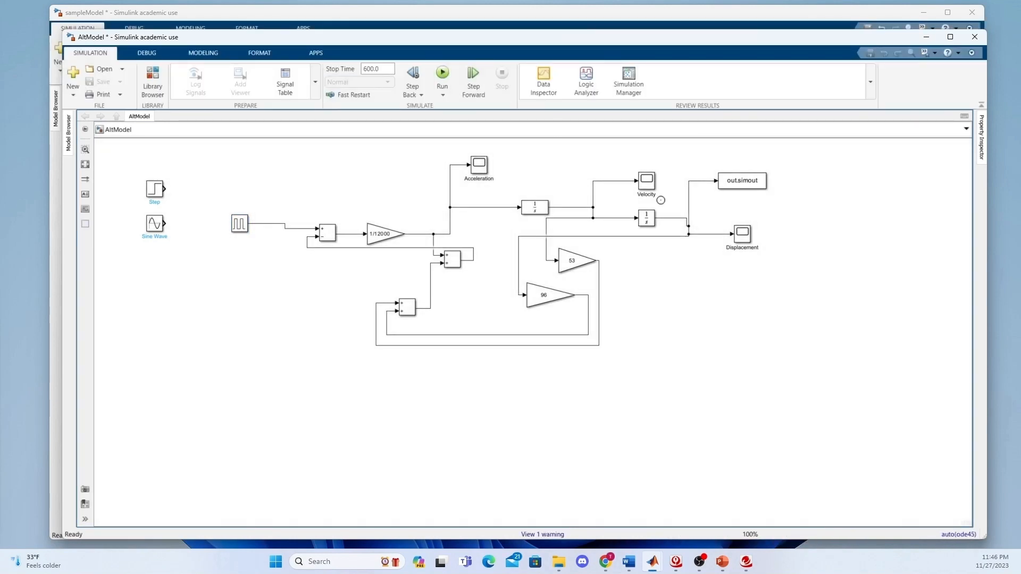
pyautogui.doubleClick(744, 240)
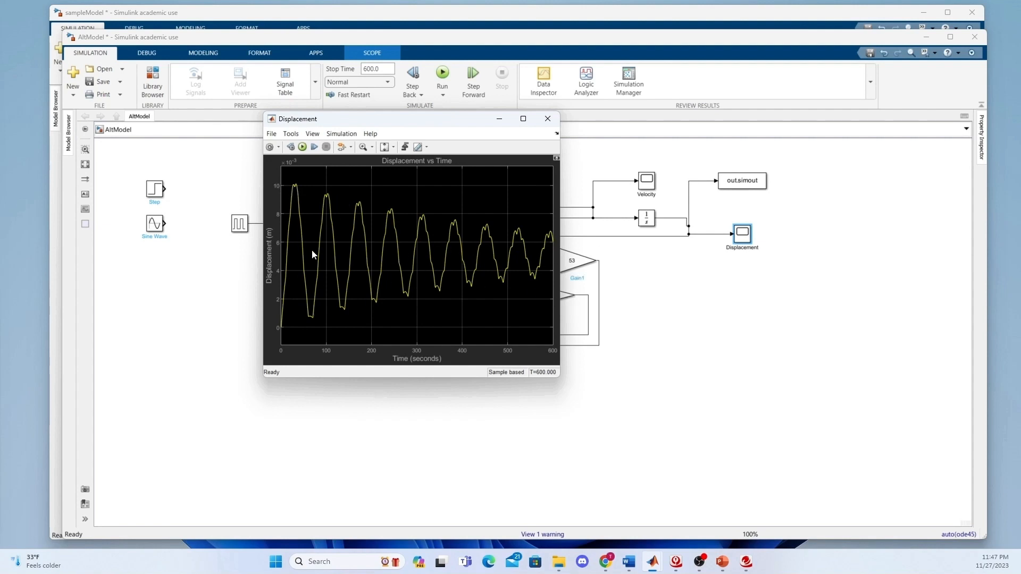
pyautogui.click(272, 133)
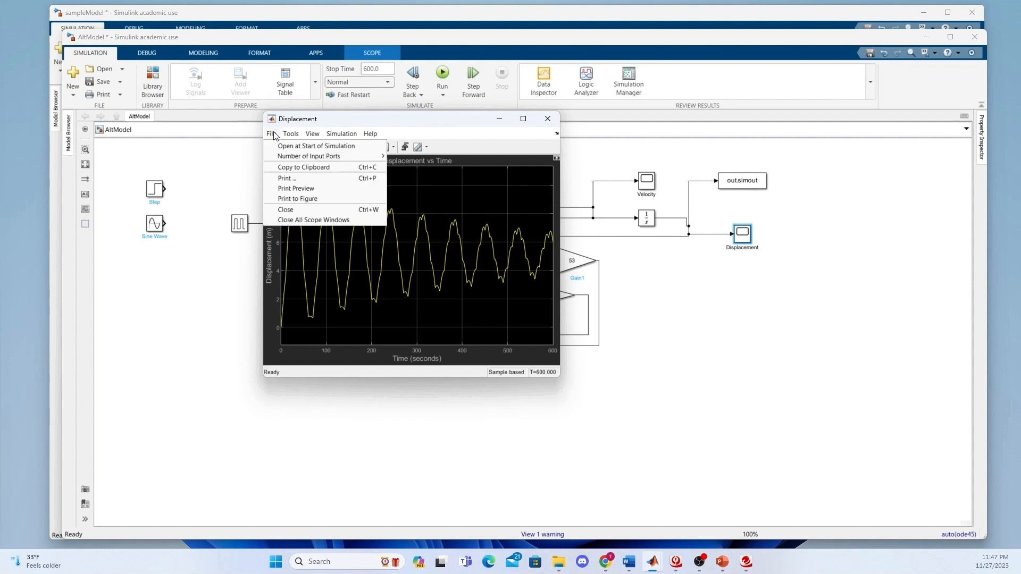
pyautogui.click(288, 198)
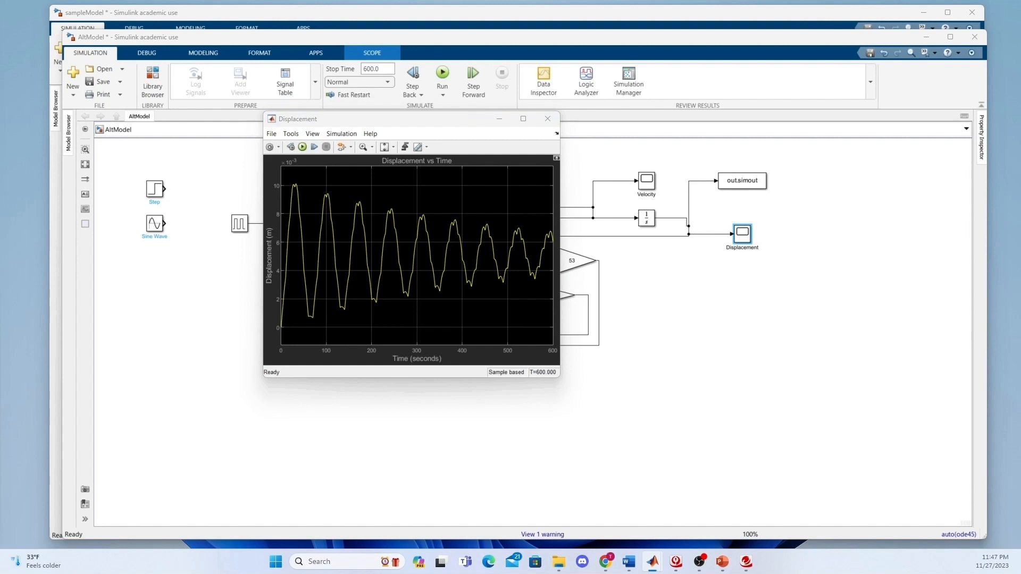
# - Minimize the Displacement scope and arrange the windows of Figures 1 to 5 beside each other so all displacement plots can be compared
pyautogui.moveTo(0, 136); pyautogui.dragTo(820, 57)
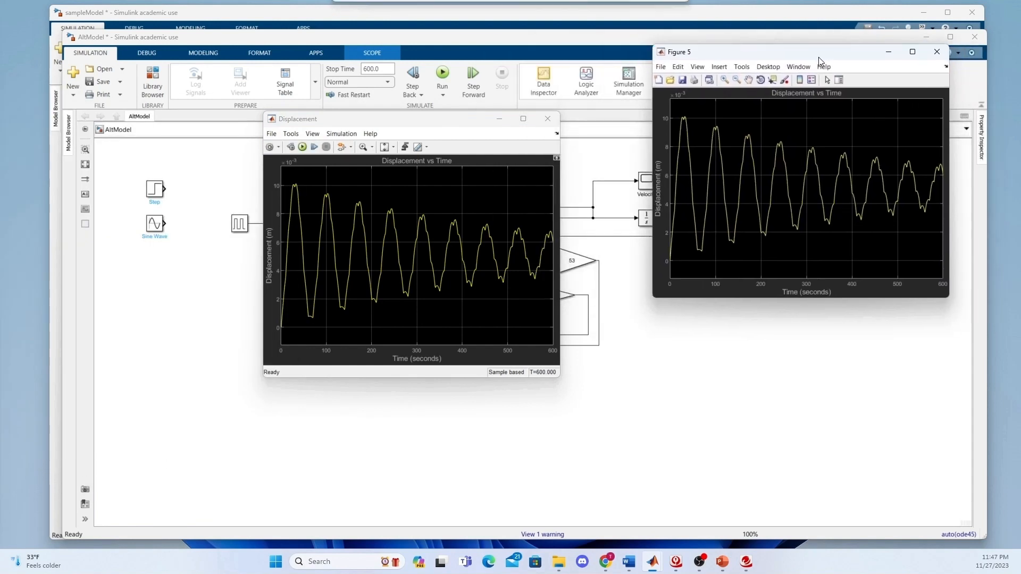
pyautogui.click(500, 119)
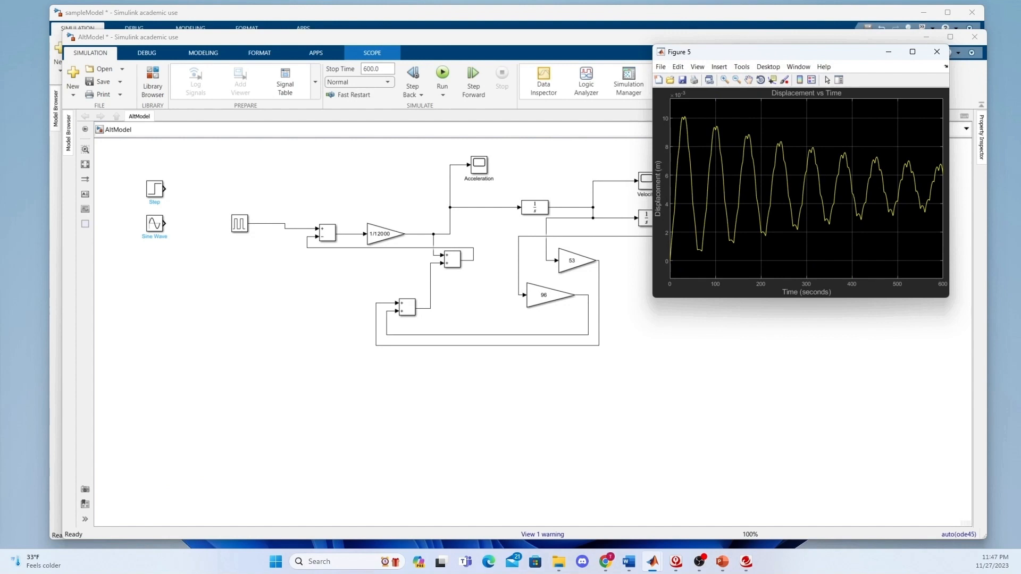
pyautogui.moveTo(0, 165); pyautogui.dragTo(725, 265)
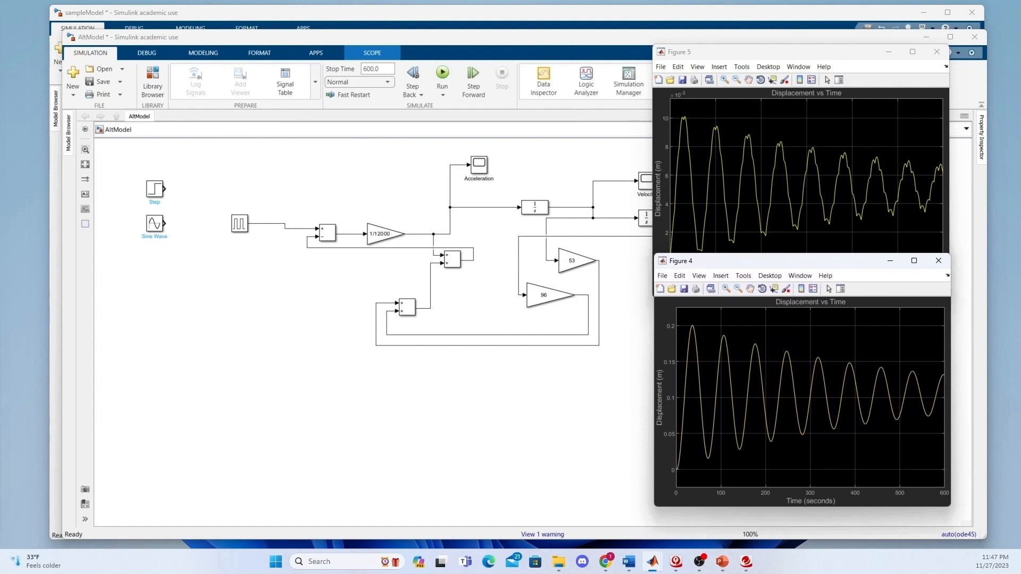
pyautogui.moveTo(0, 159); pyautogui.dragTo(502, 103)
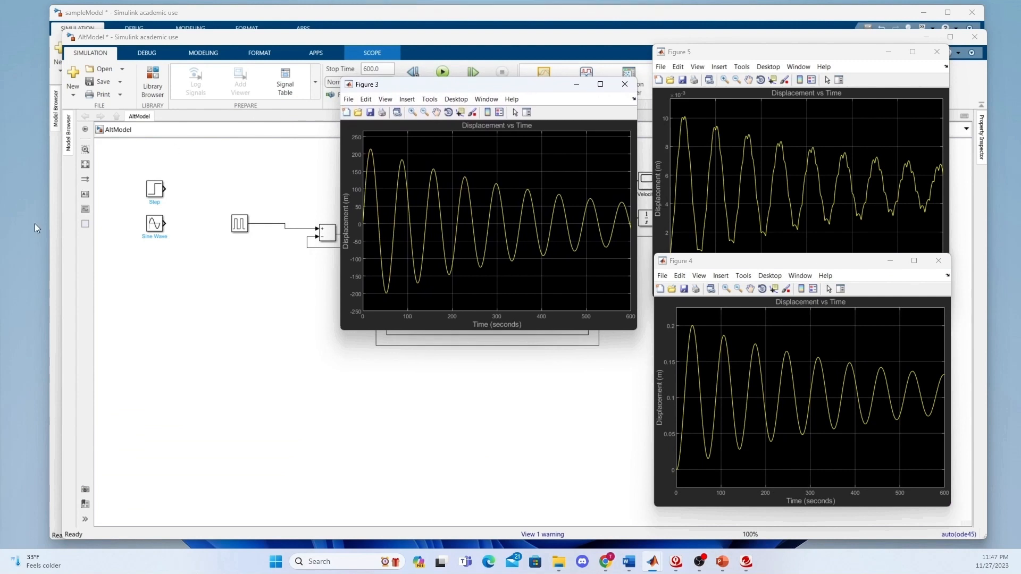
pyautogui.moveTo(0, 202); pyautogui.dragTo(386, 312)
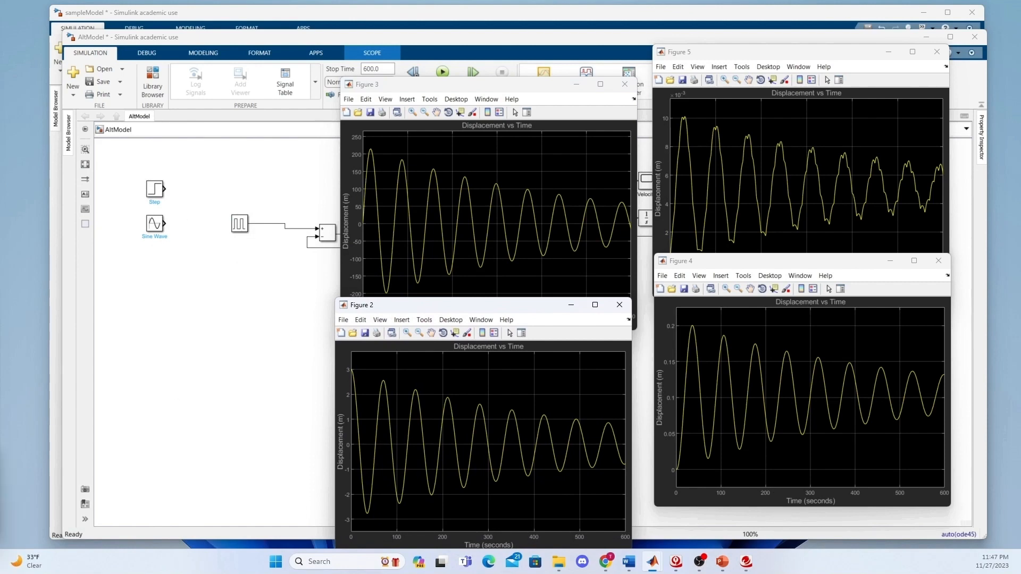
pyautogui.press('super+d')
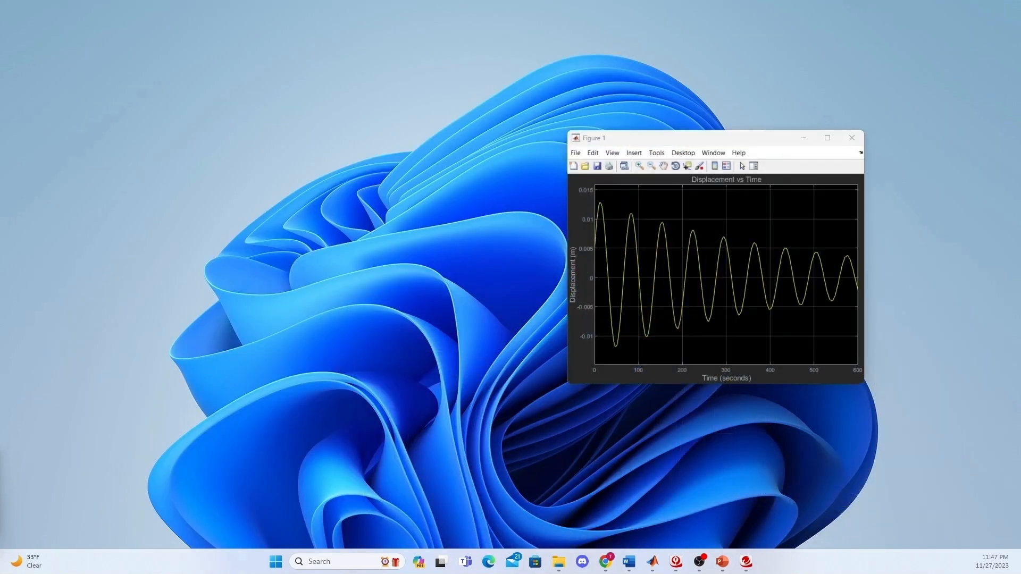
pyautogui.hotkey('alt', 'Tab')
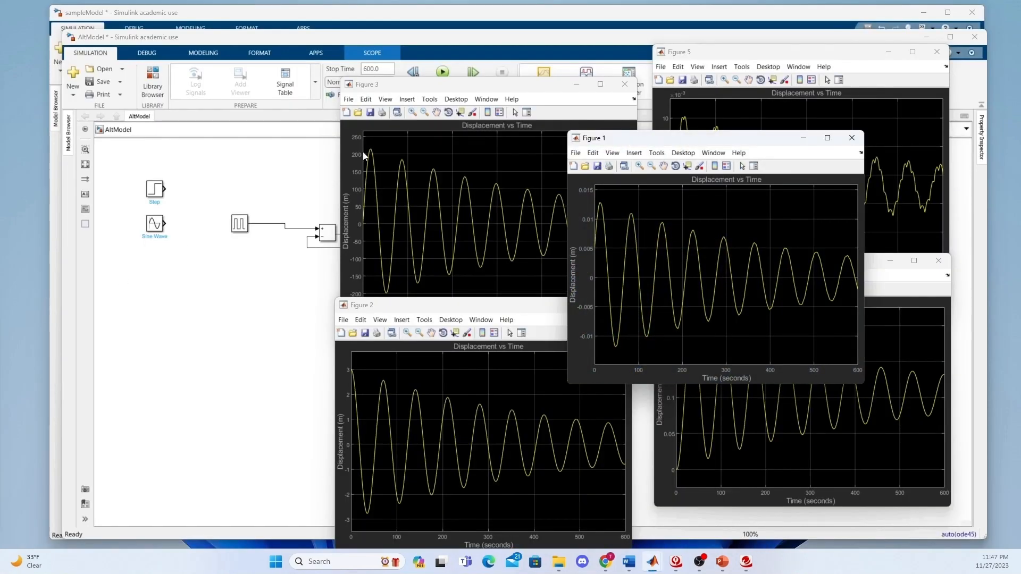
pyautogui.moveTo(692, 145); pyautogui.dragTo(163, 143)
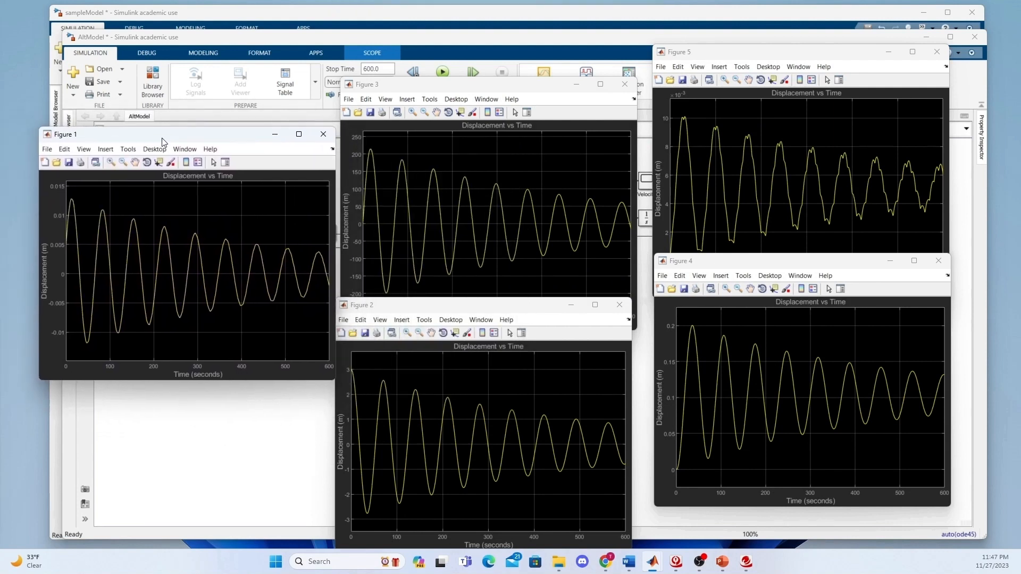